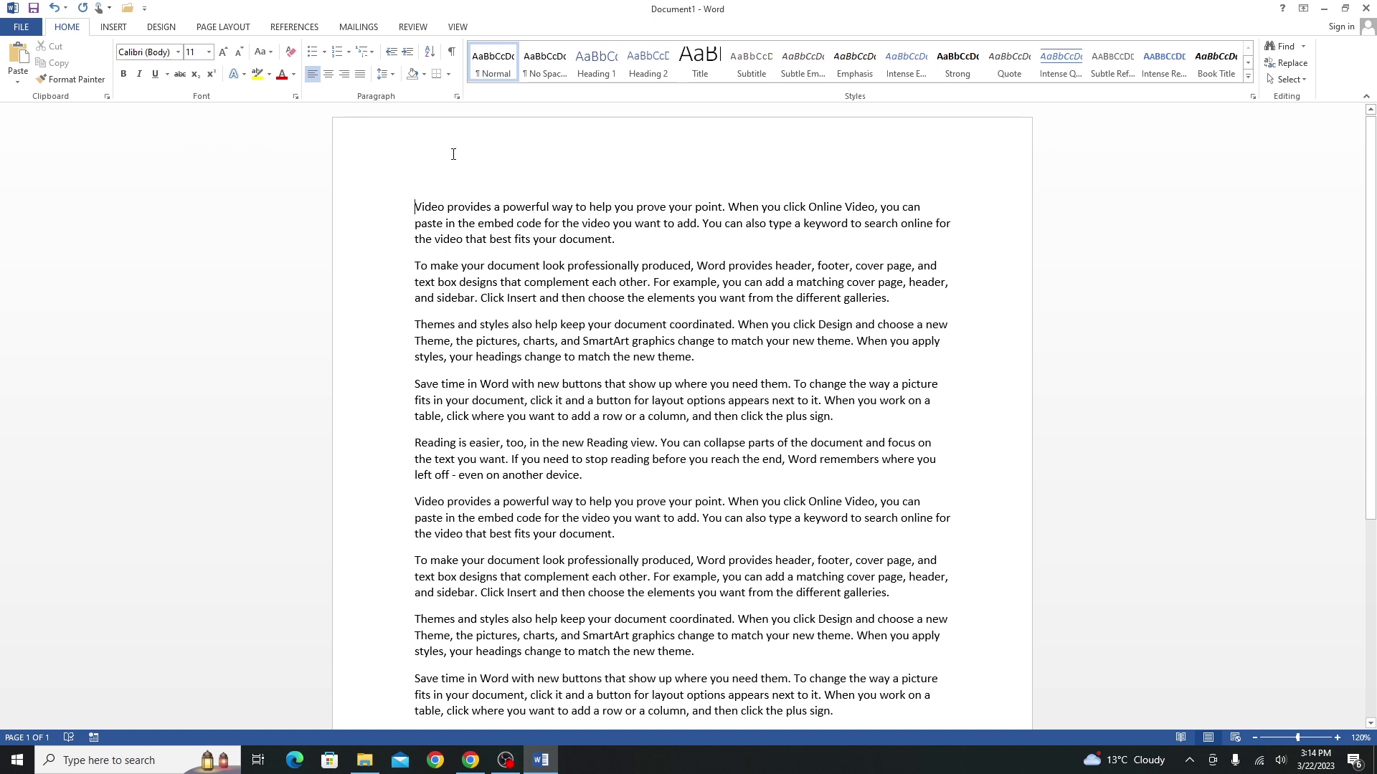
Step: Show the Page Layout Indent and Spacing controls and look over the sample paragraphs
click(227, 28)
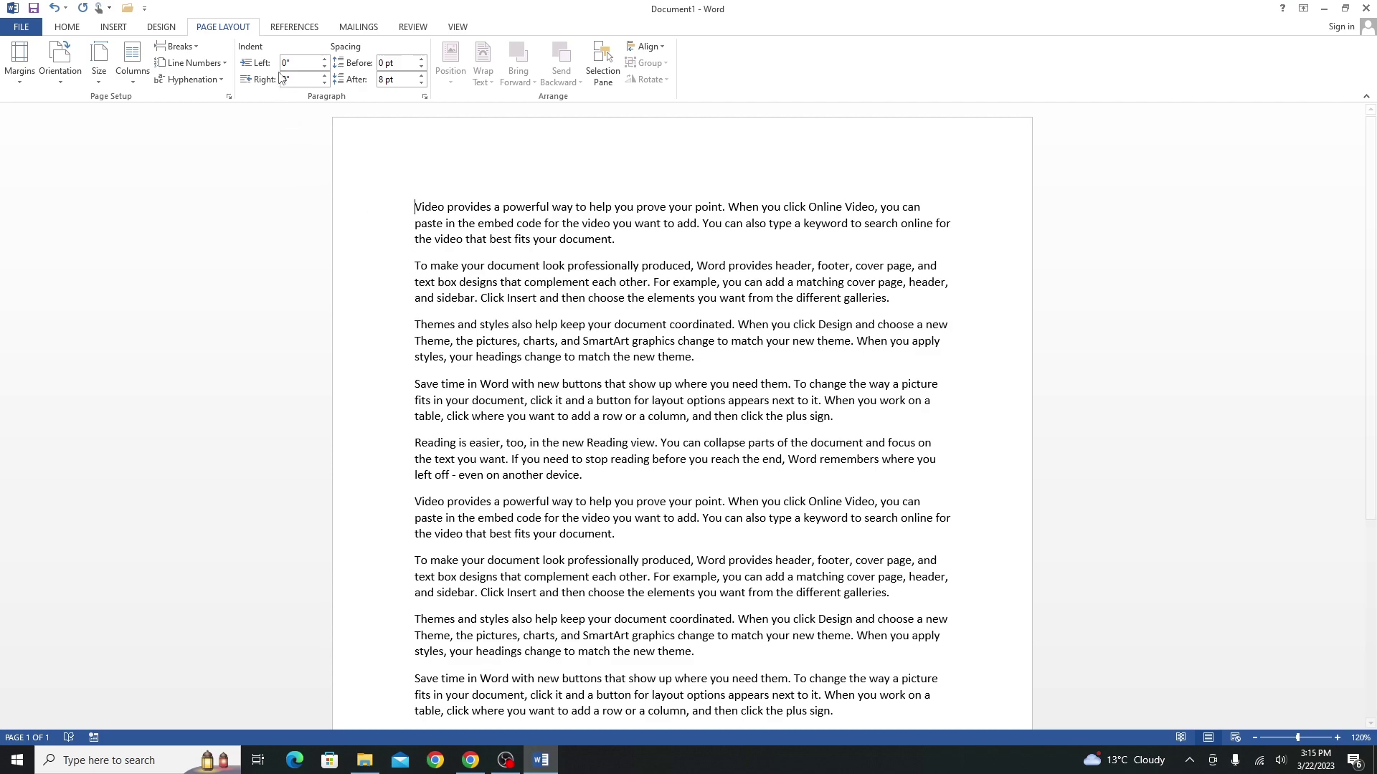
scroll(595, 407, down, 2)
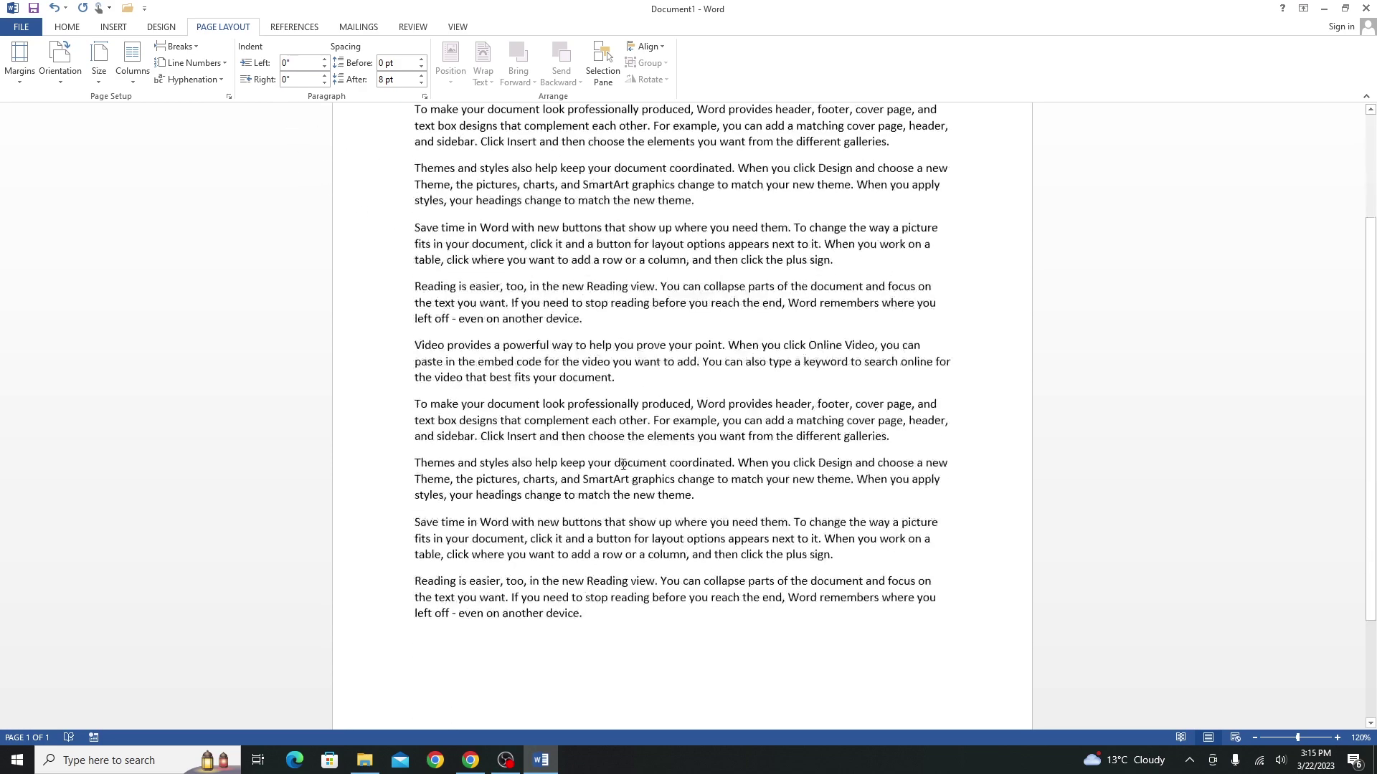
scroll(595, 408, up, 2)
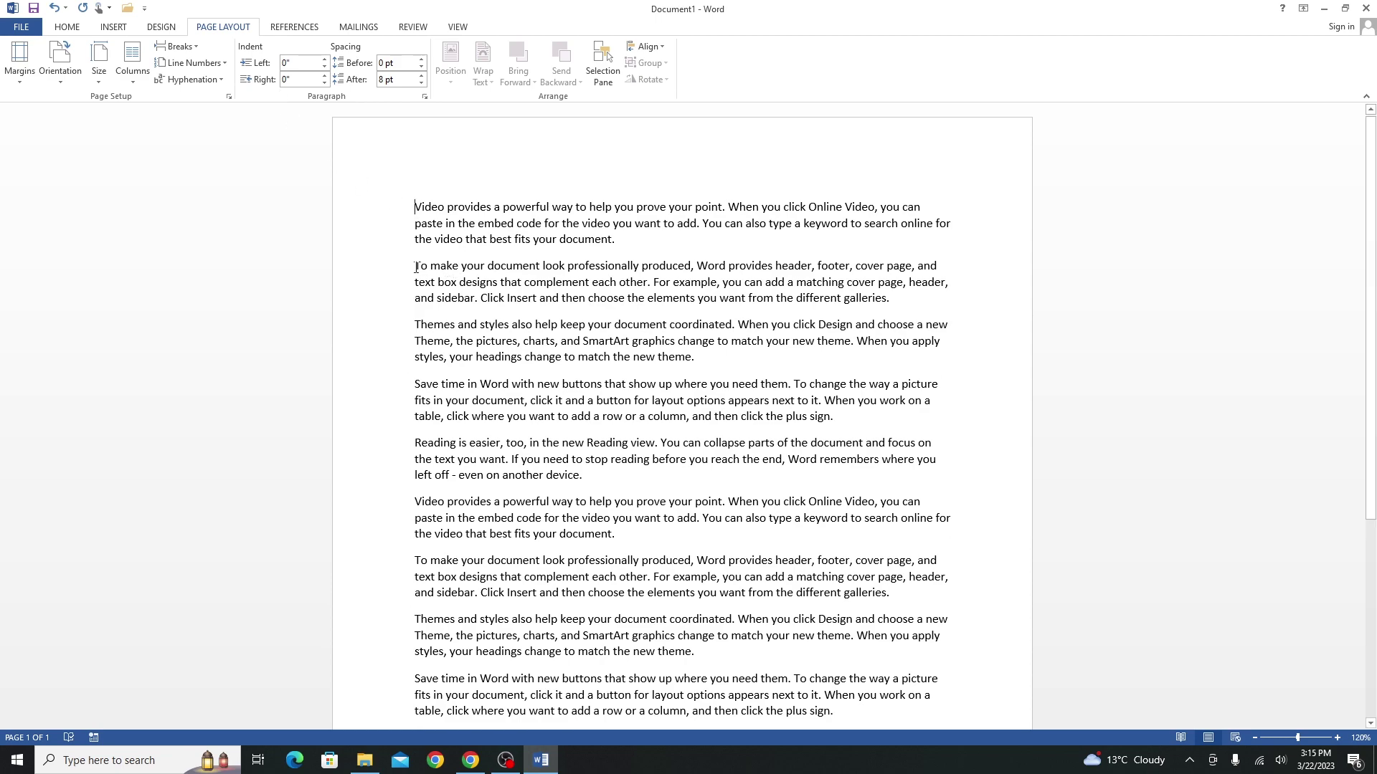
Step: Give the 'To make your document' paragraph a 0.7" left indent
drag(414, 265, 891, 301)
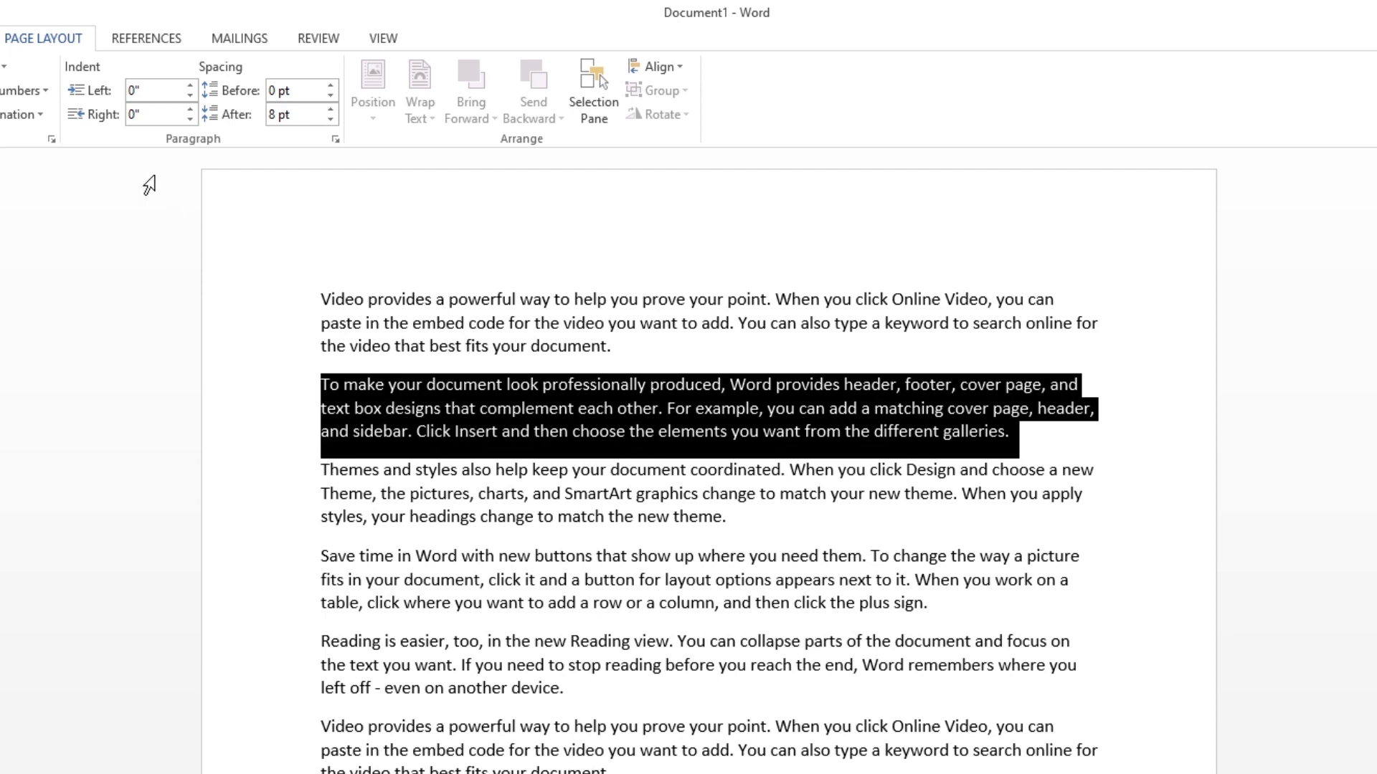
click(190, 87)
click(190, 86)
click(190, 87)
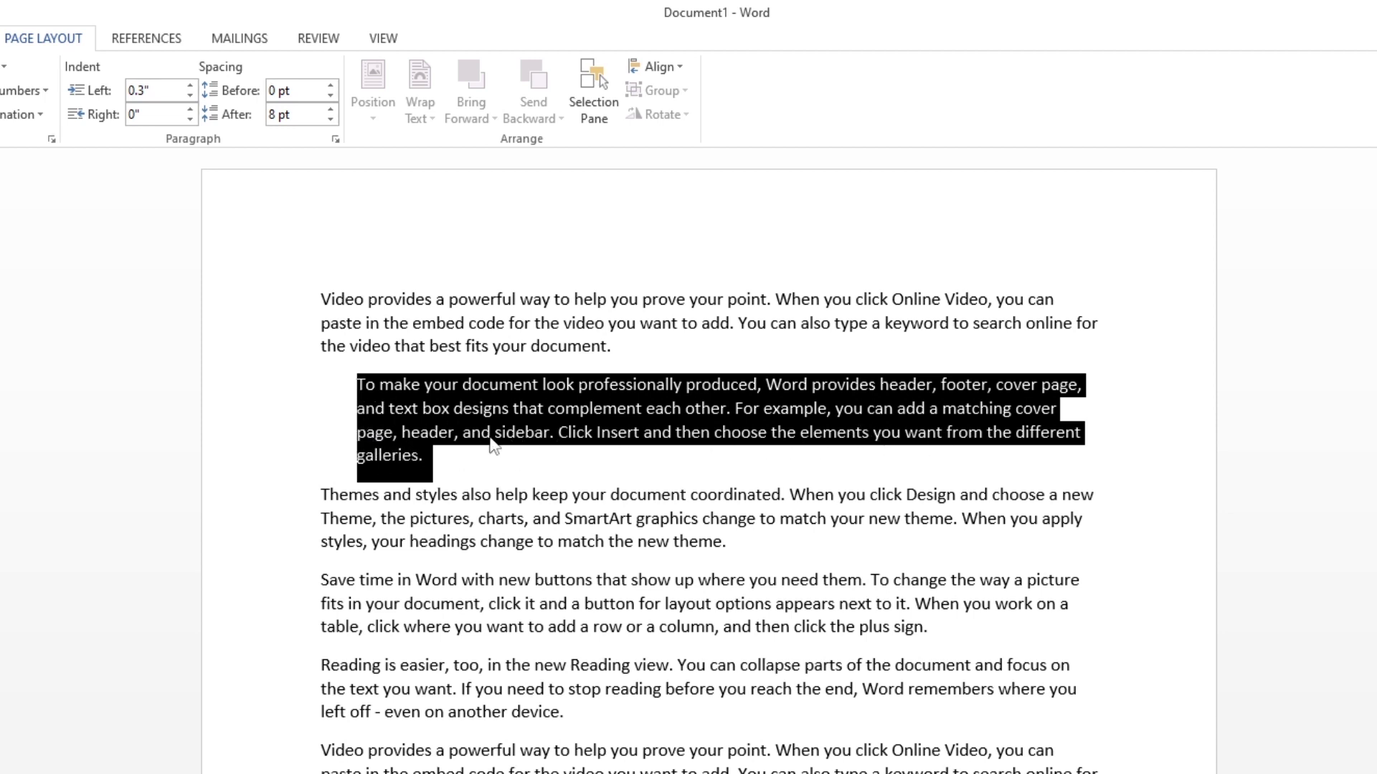
click(191, 87)
click(190, 86)
click(191, 86)
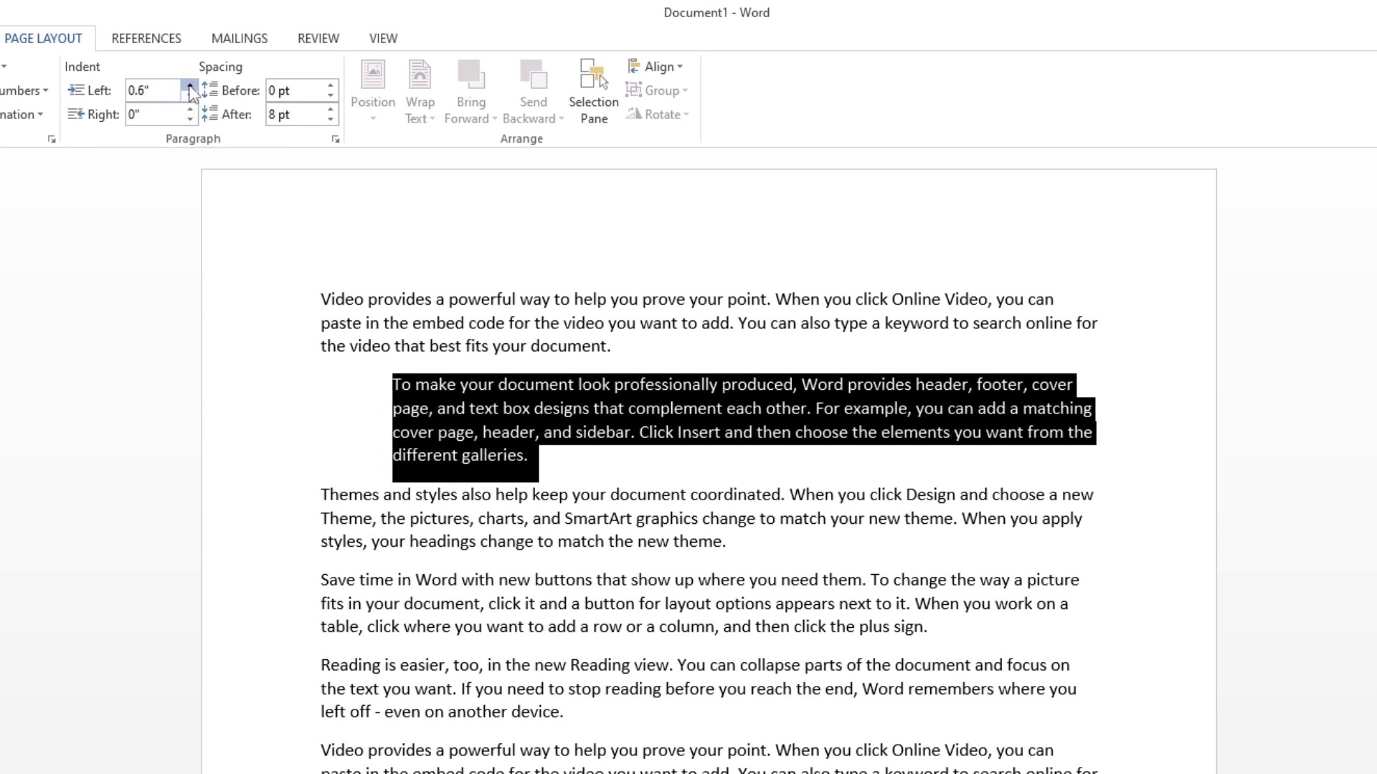
click(190, 86)
click(191, 86)
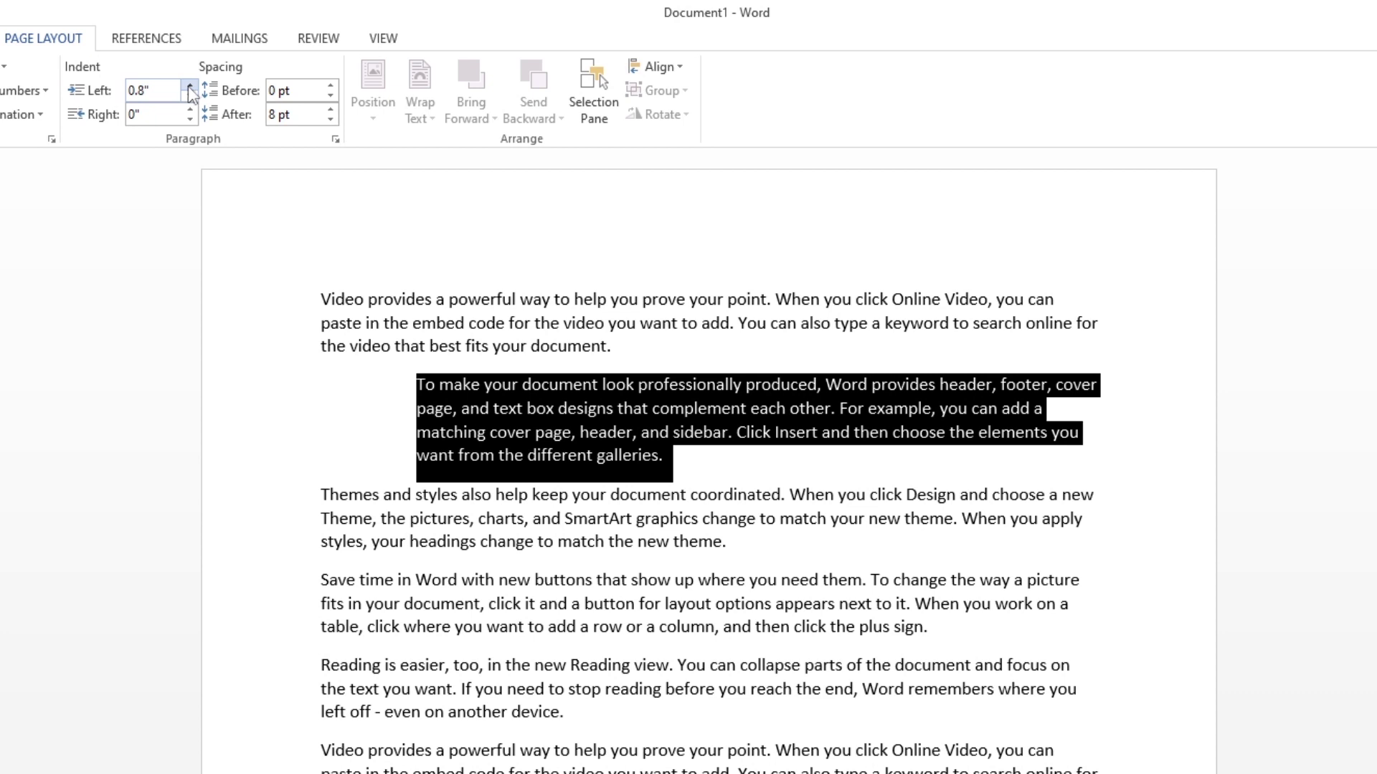
click(190, 96)
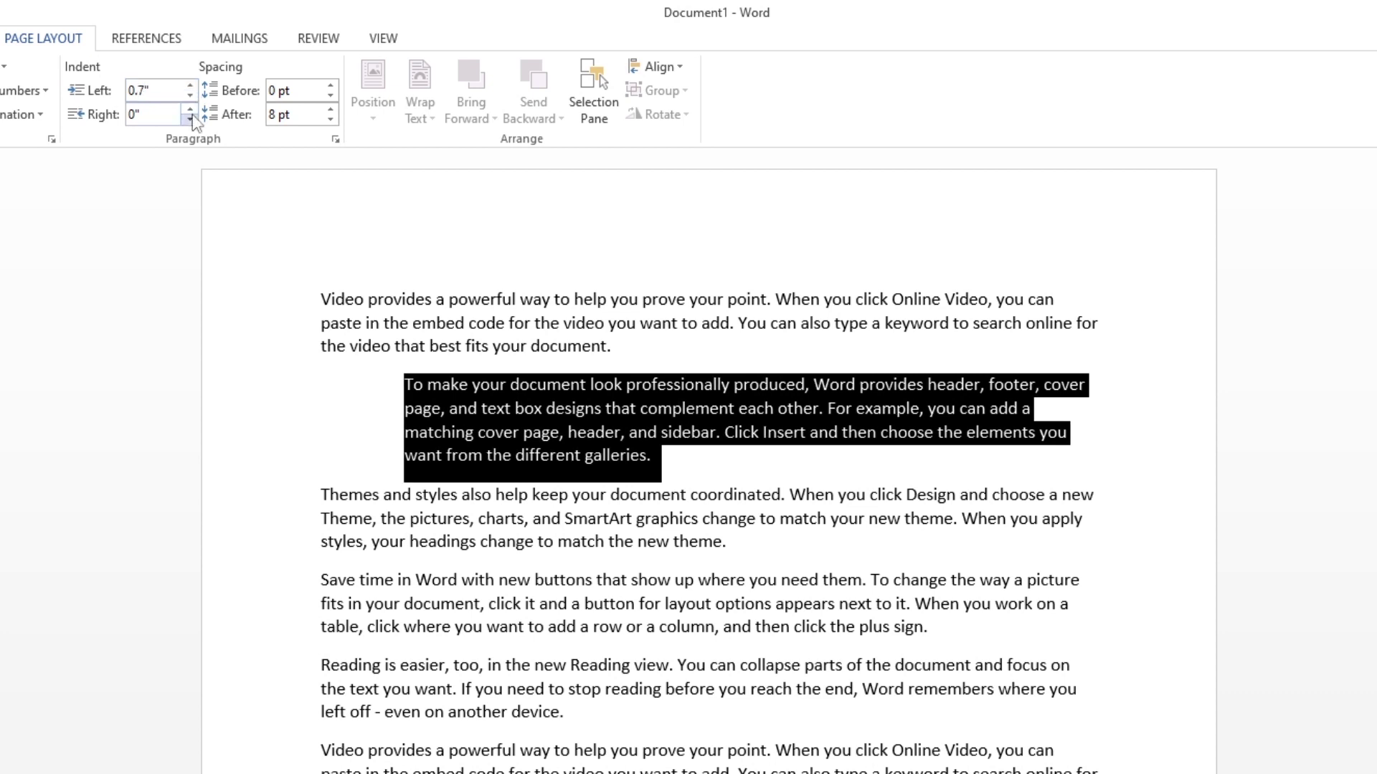
Step: Set that paragraph's right indent to 0.9"
click(190, 119)
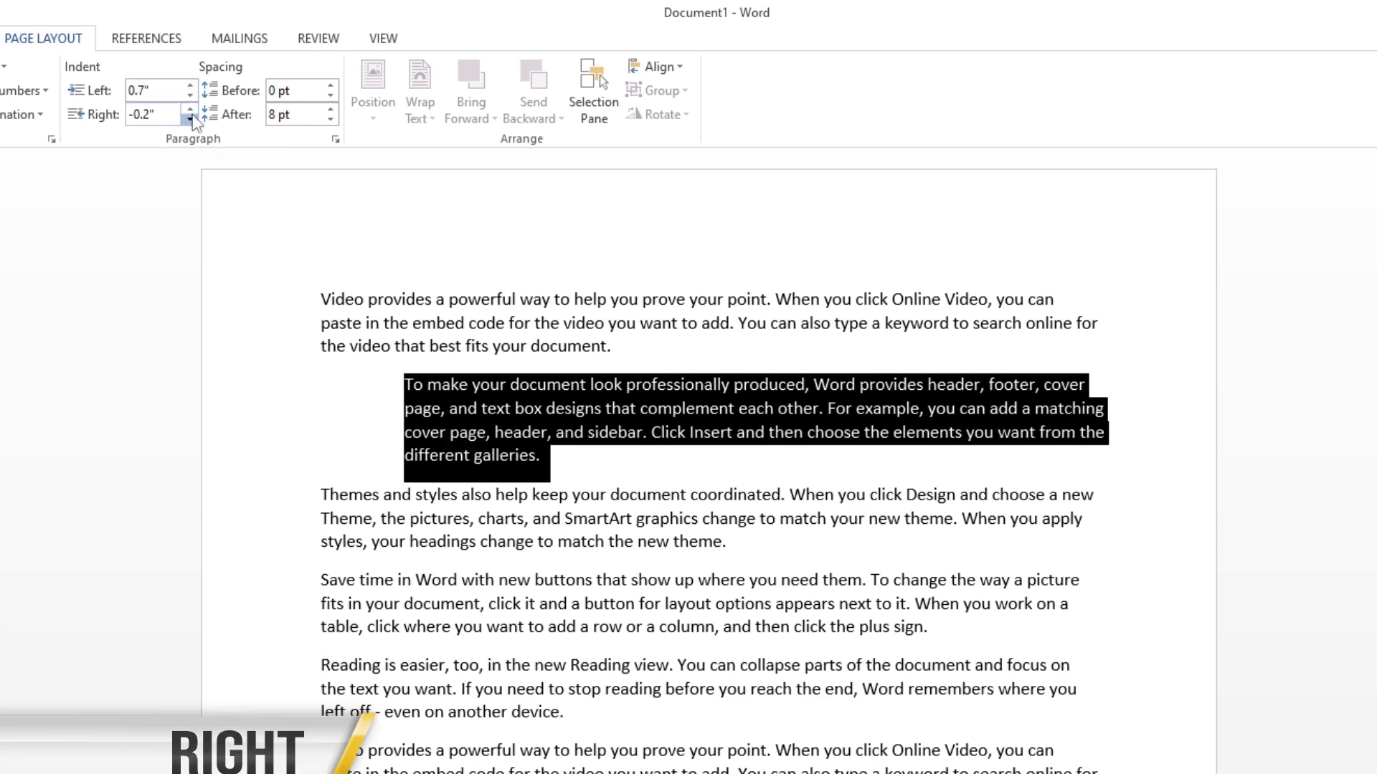
click(191, 109)
click(190, 109)
click(190, 109)
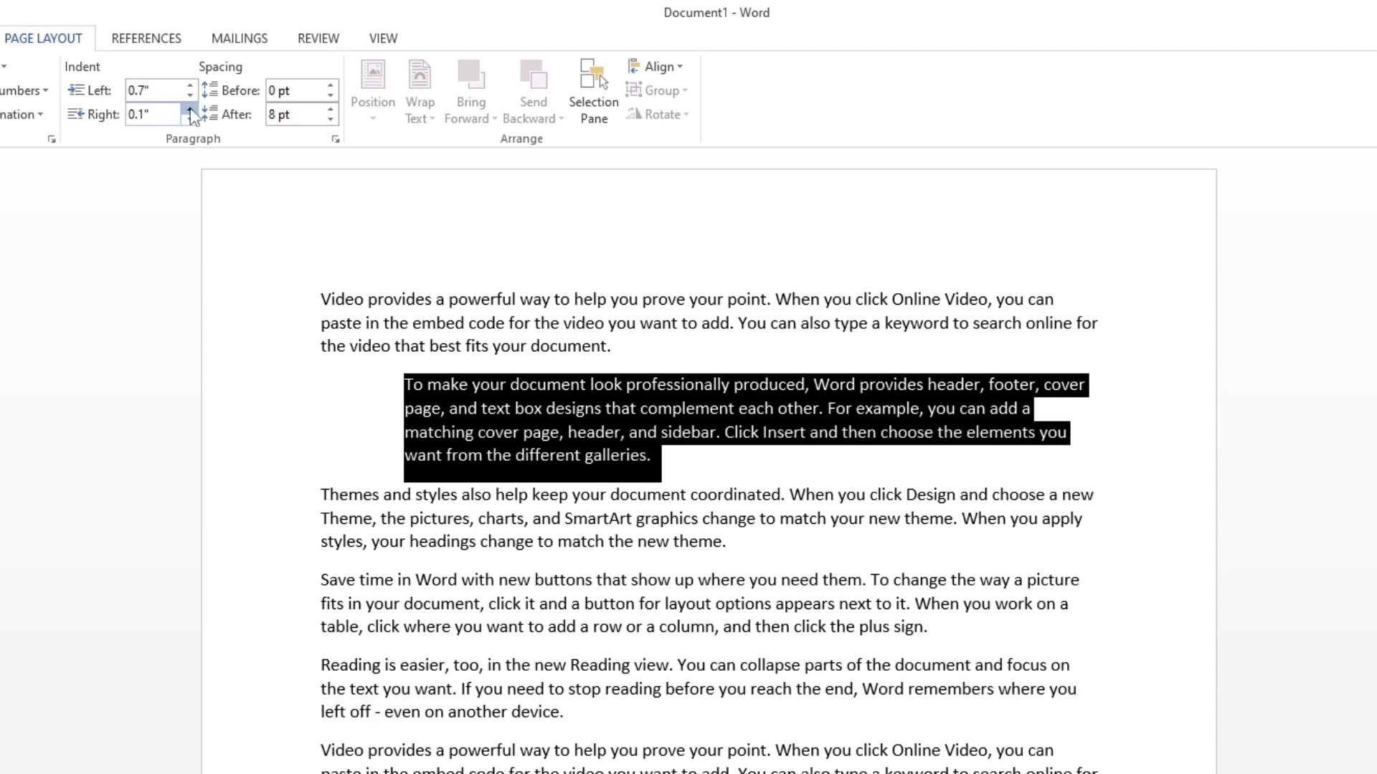
click(190, 109)
click(190, 109)
click(190, 109)
click(191, 109)
click(190, 109)
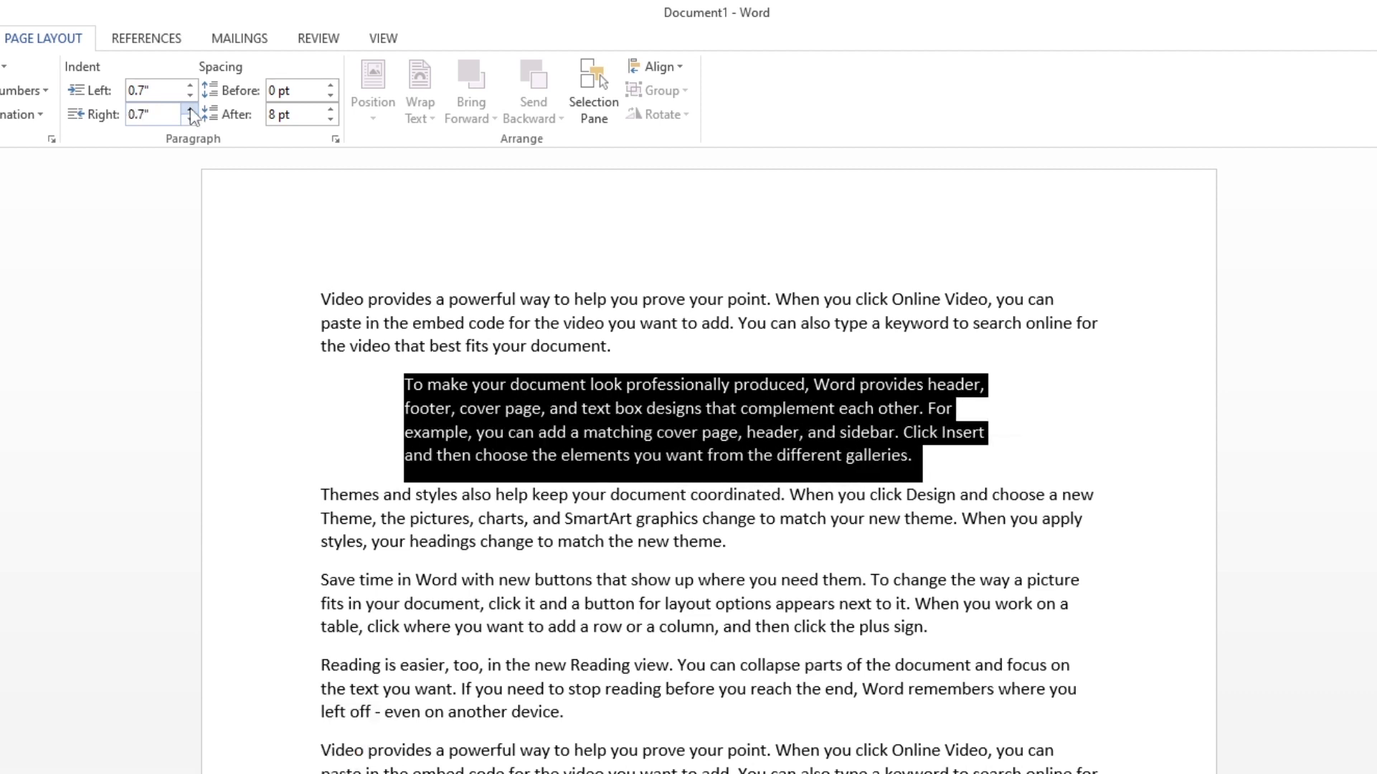
click(191, 109)
Step: Indent the 'Save time' paragraph about 0.2" on the left and slightly on the right
mouse_move(320, 580)
mouse_down()
mouse_move(615, 588)
mouse_move(923, 627)
mouse_up()
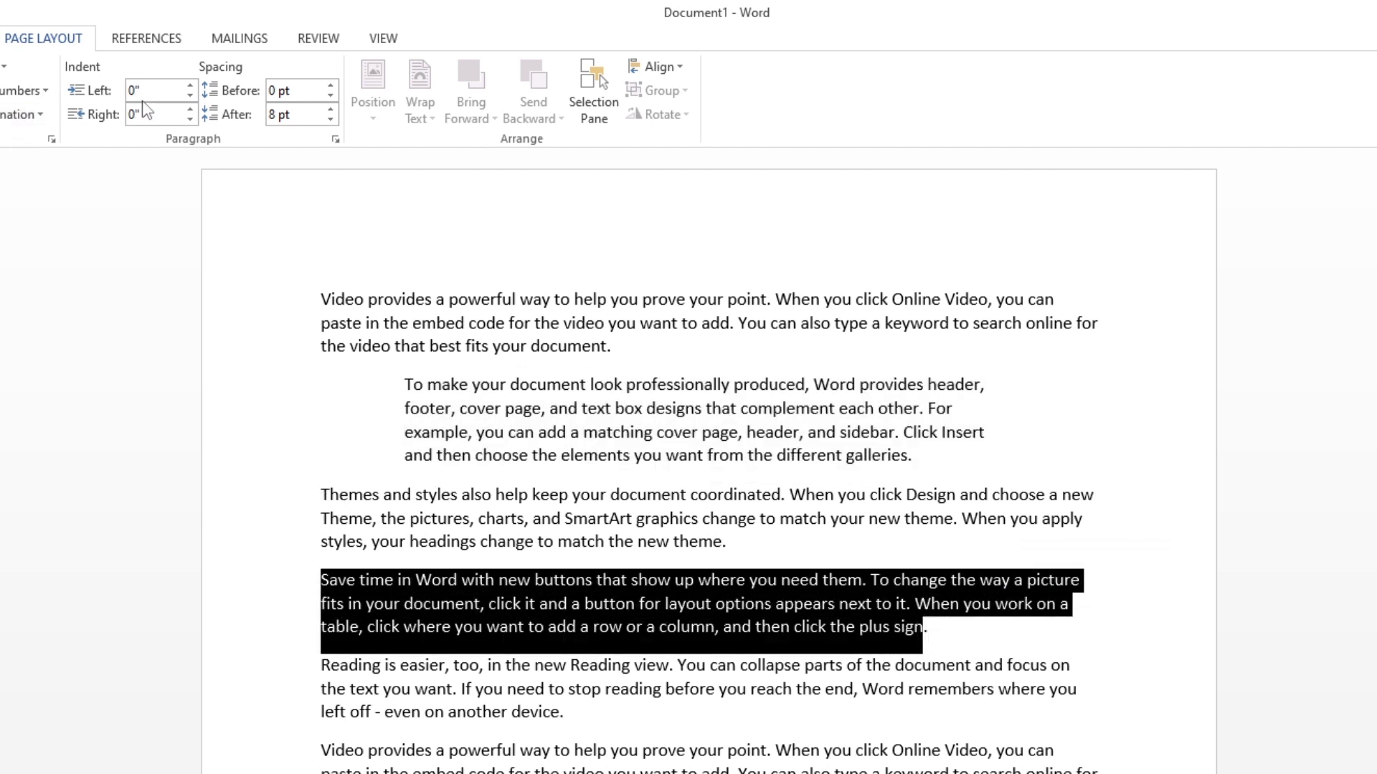
click(190, 86)
click(190, 86)
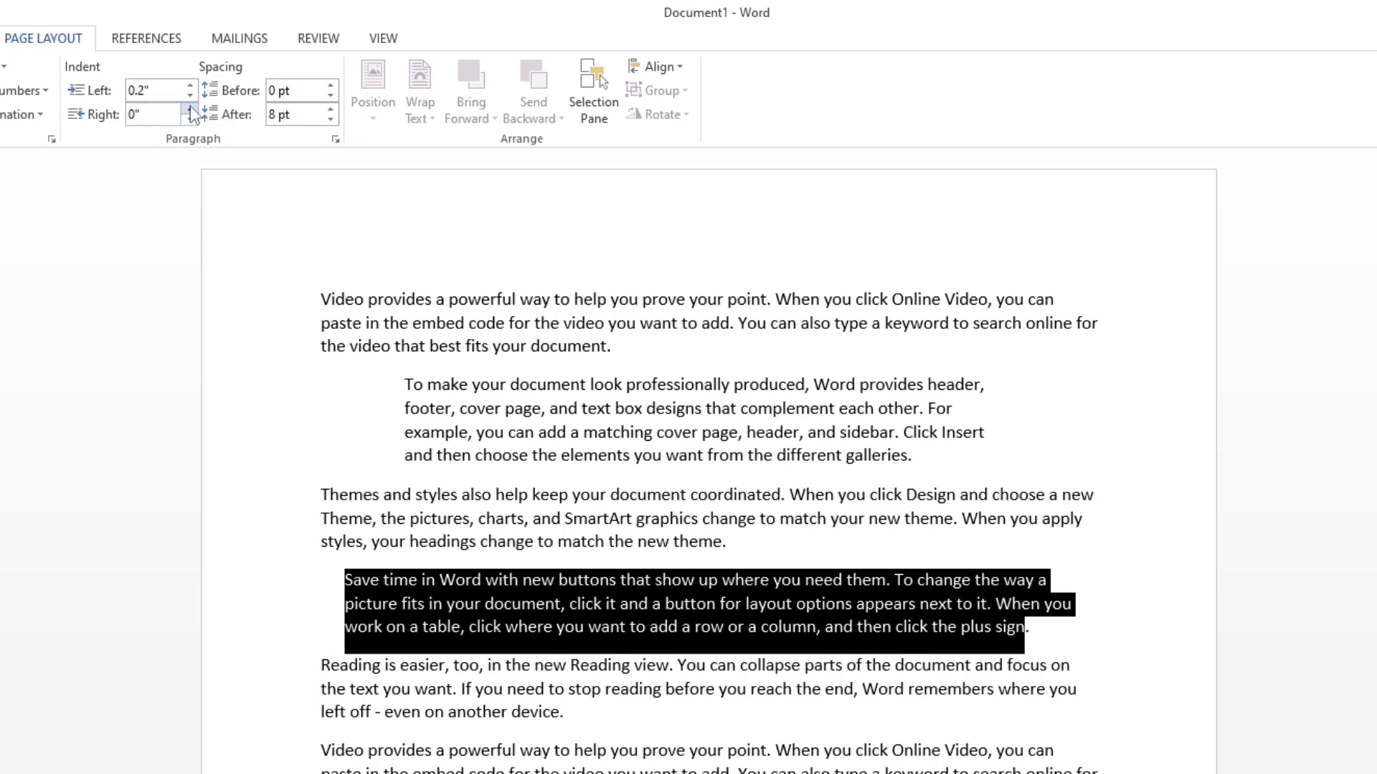
click(190, 109)
click(330, 406)
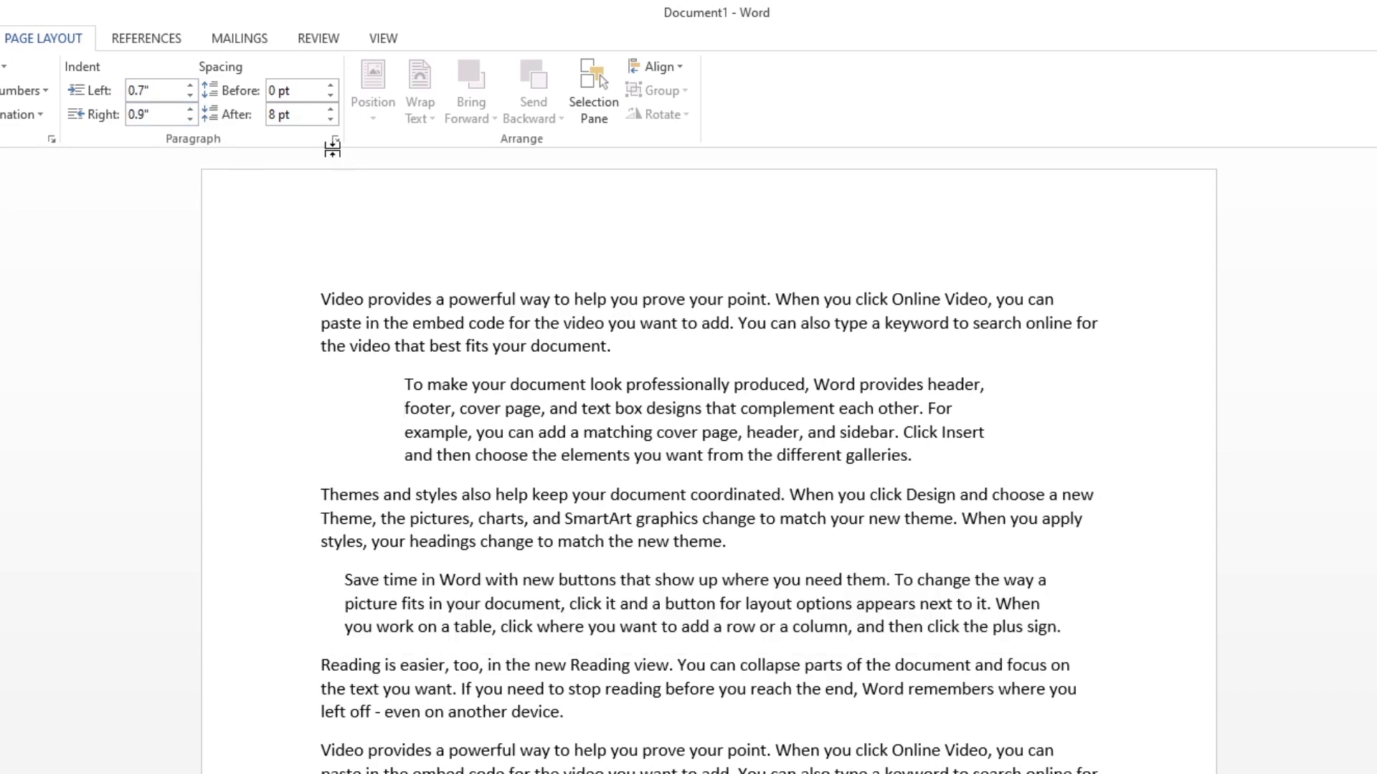
click(447, 546)
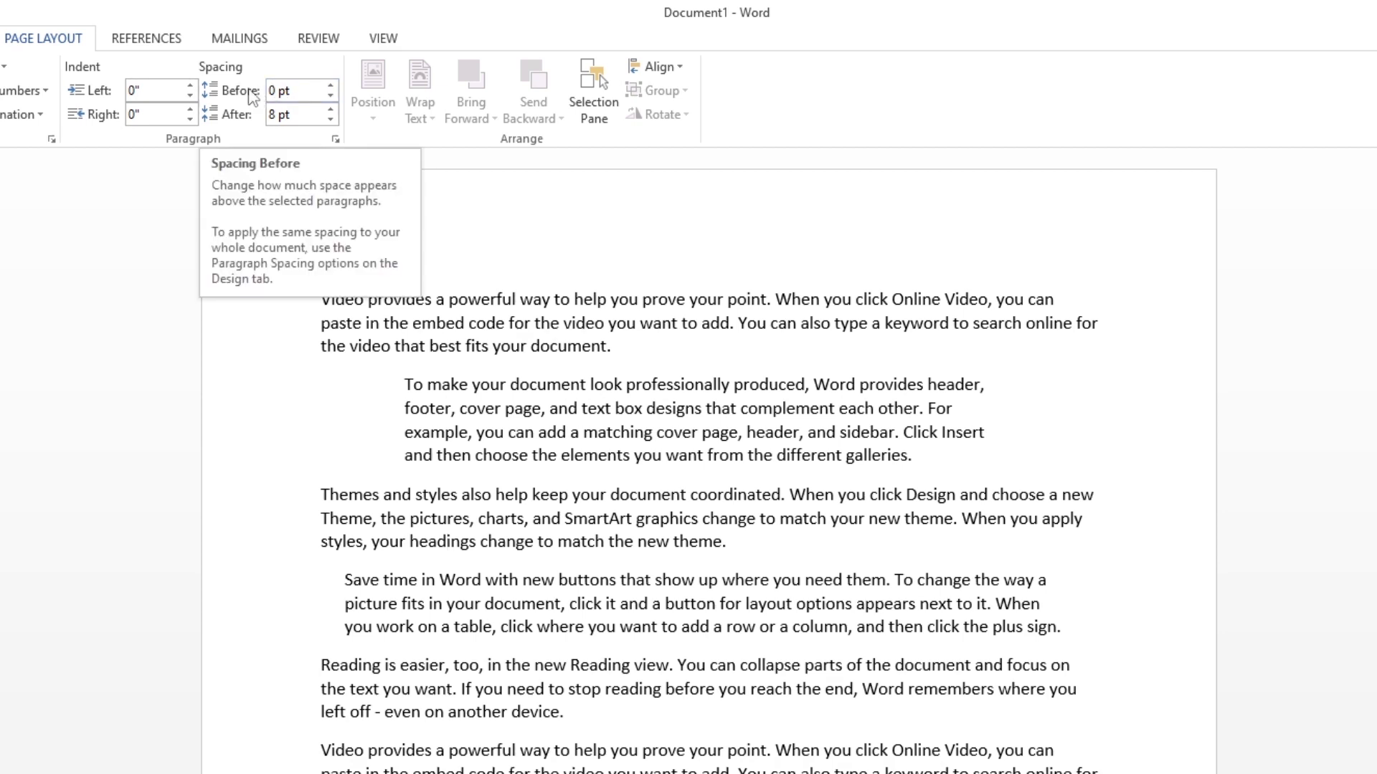
Step: Increase the spacing before the 'To make your document' paragraph
drag(407, 384, 876, 450)
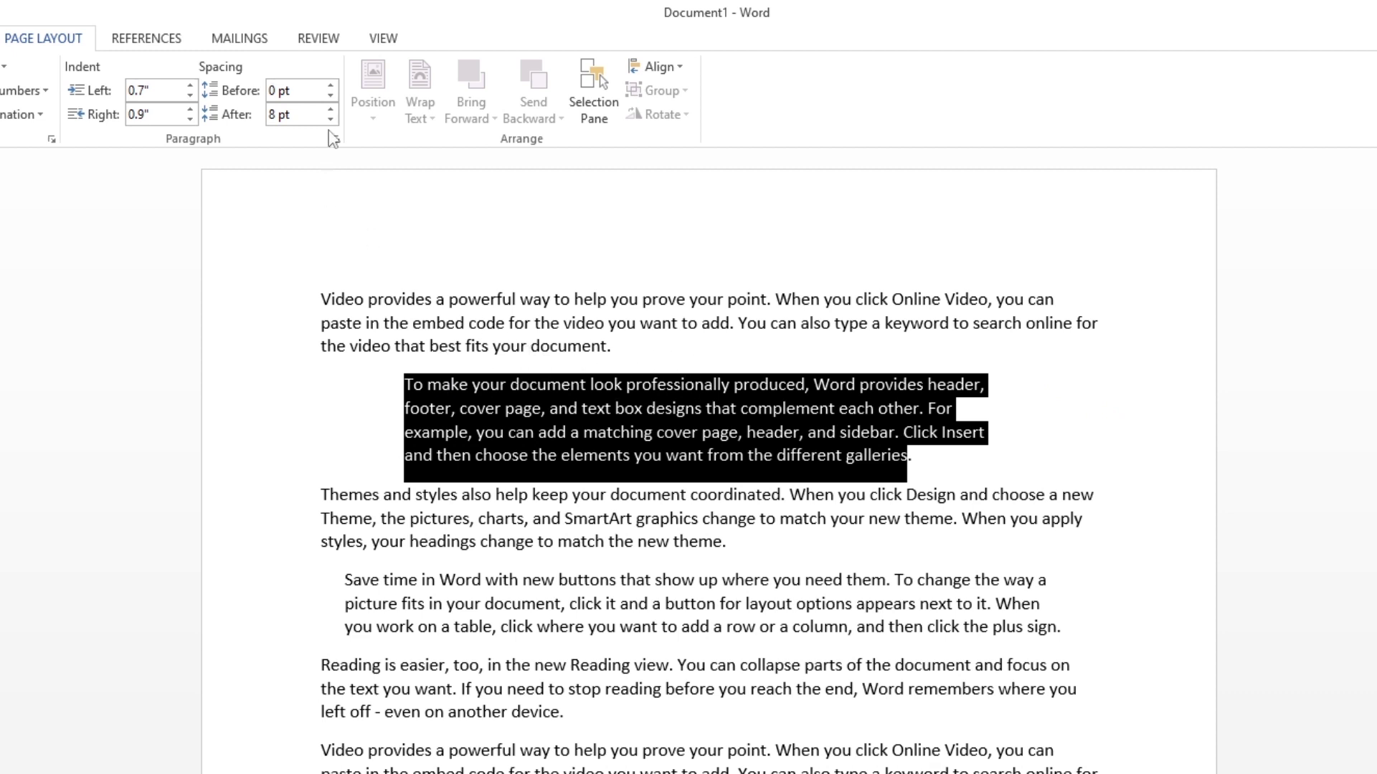
click(331, 86)
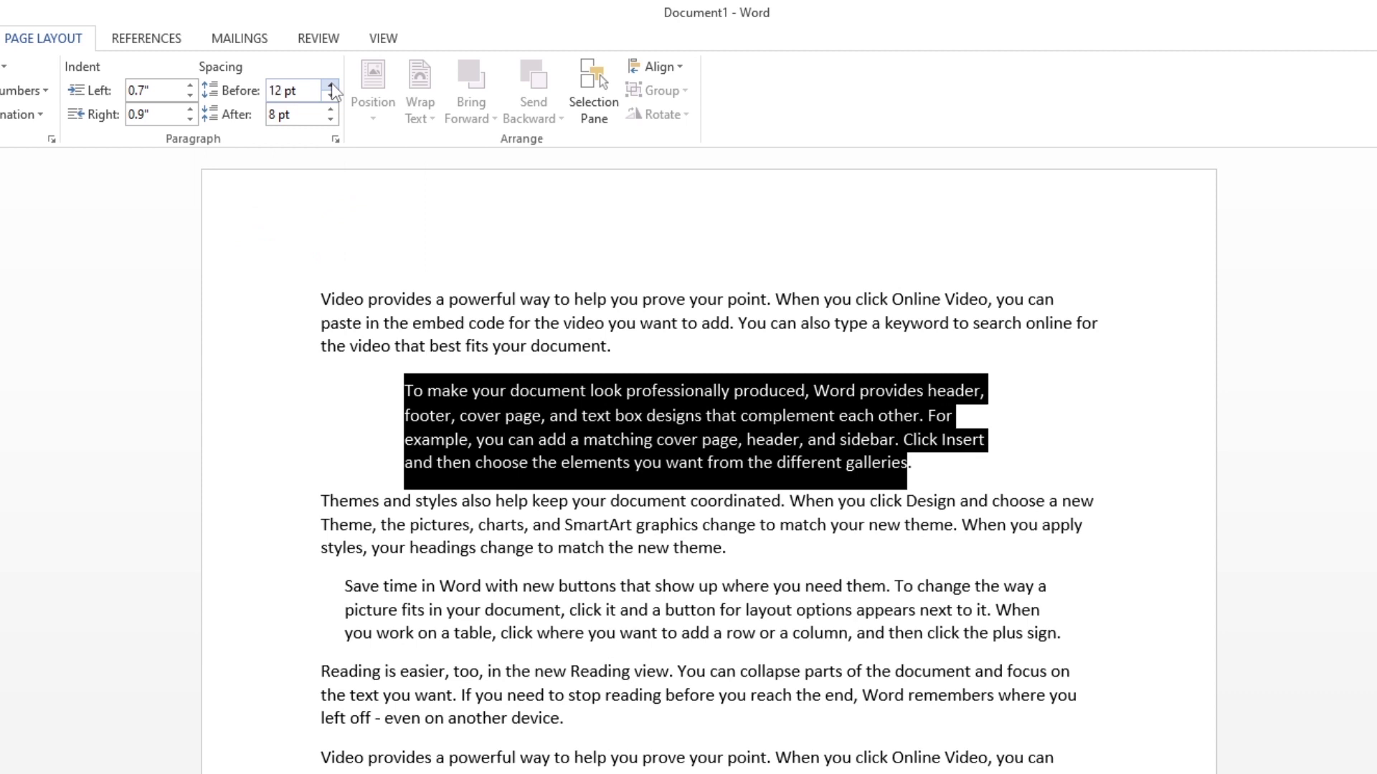
click(331, 85)
click(330, 86)
click(330, 85)
click(331, 85)
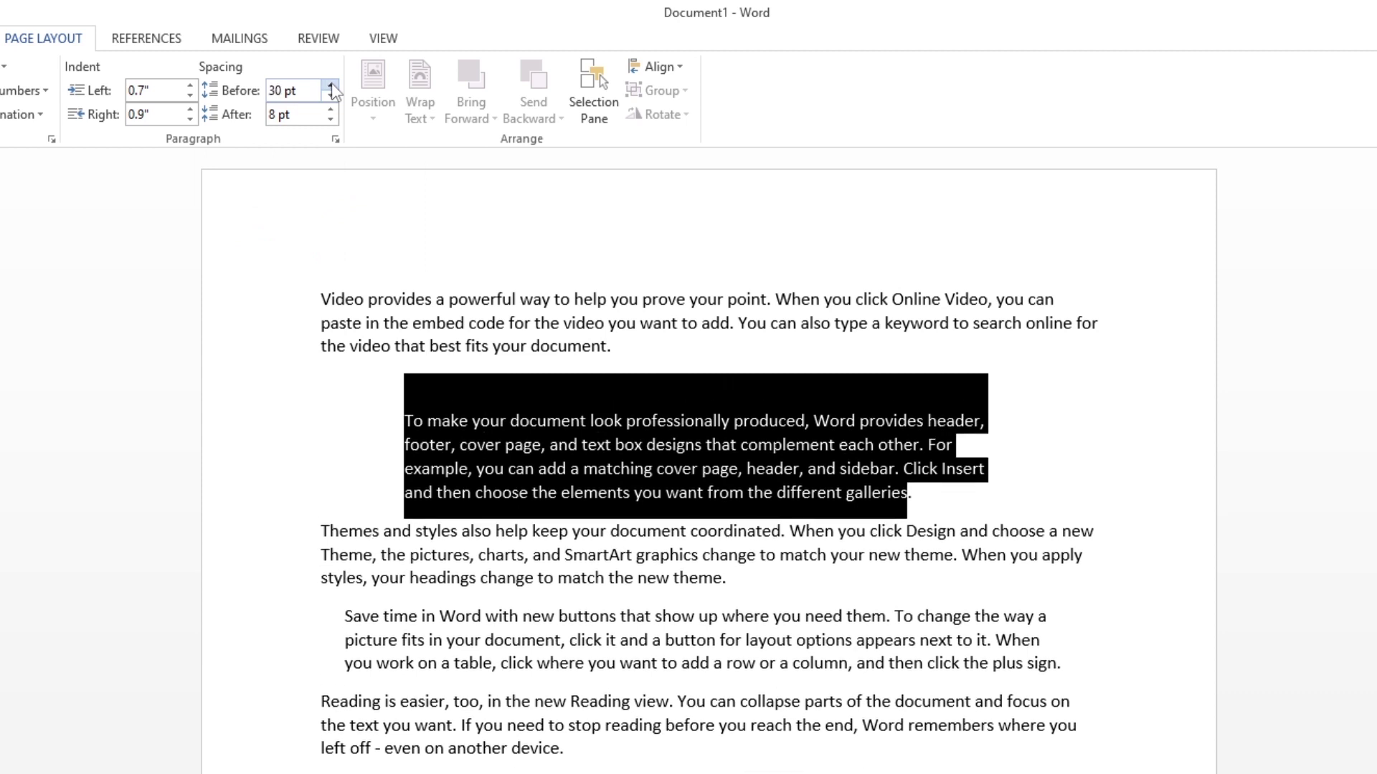
click(331, 85)
click(331, 85)
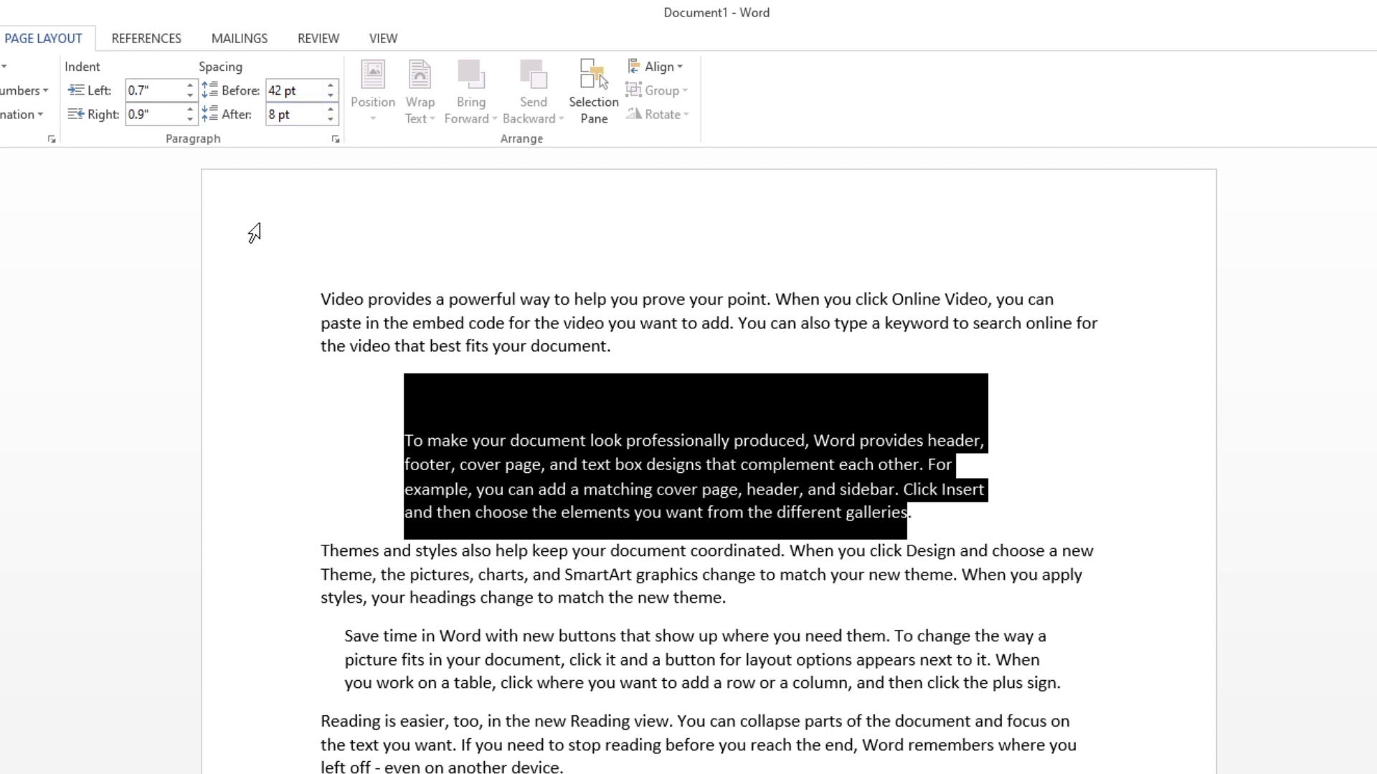
Step: Raise the spacing after that paragraph as well
click(331, 110)
click(331, 109)
click(330, 109)
click(330, 110)
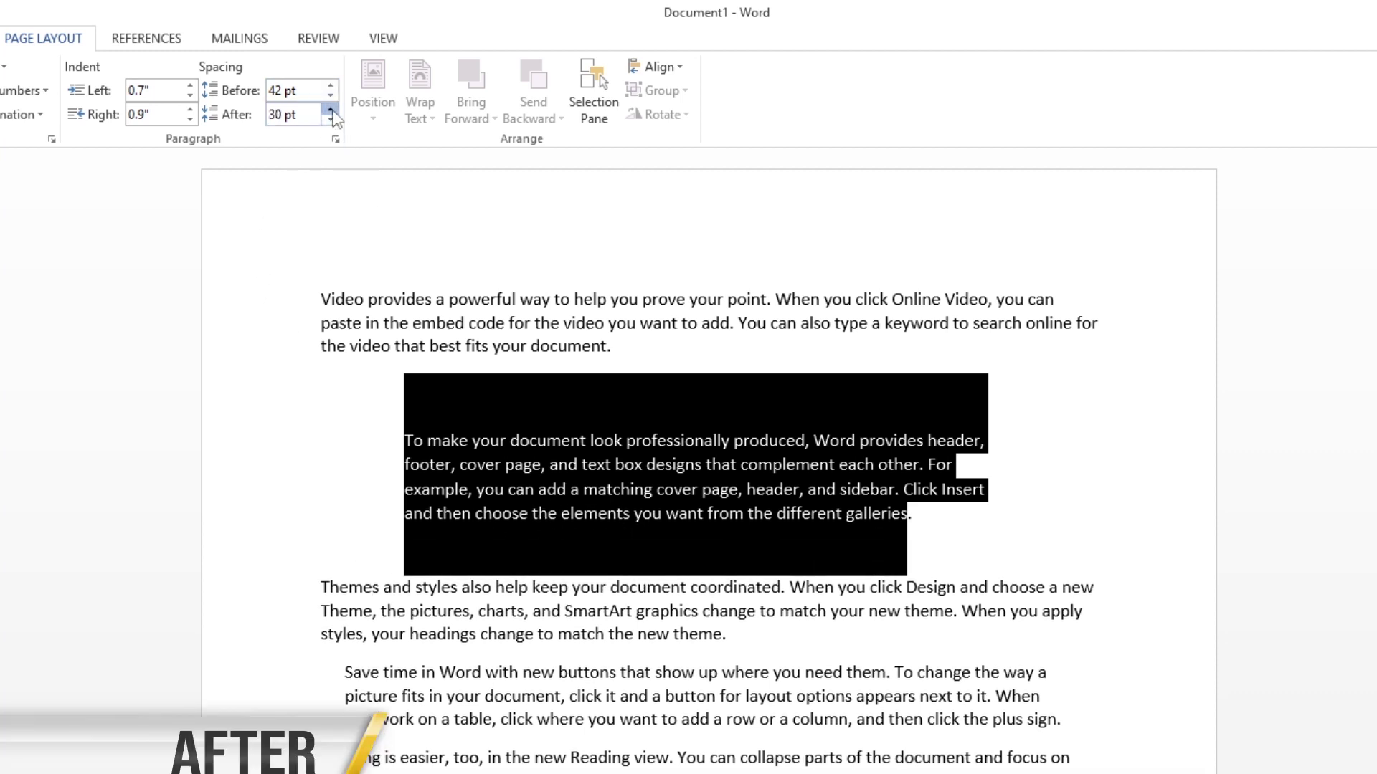
click(330, 110)
click(330, 110)
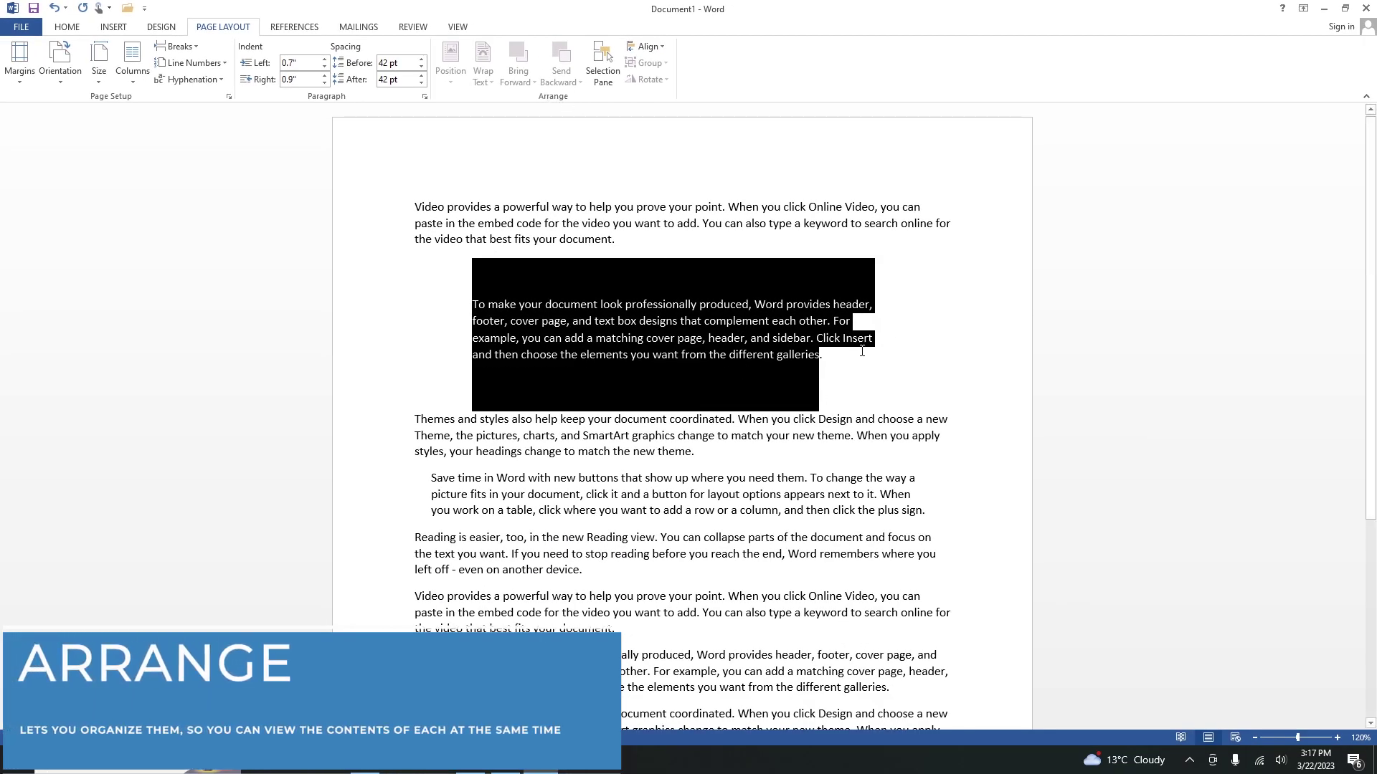
Step: Insert a page break after the final word 'device.' to start page 2
click(897, 371)
scroll(628, 390, down, 1)
scroll(628, 389, down, 5)
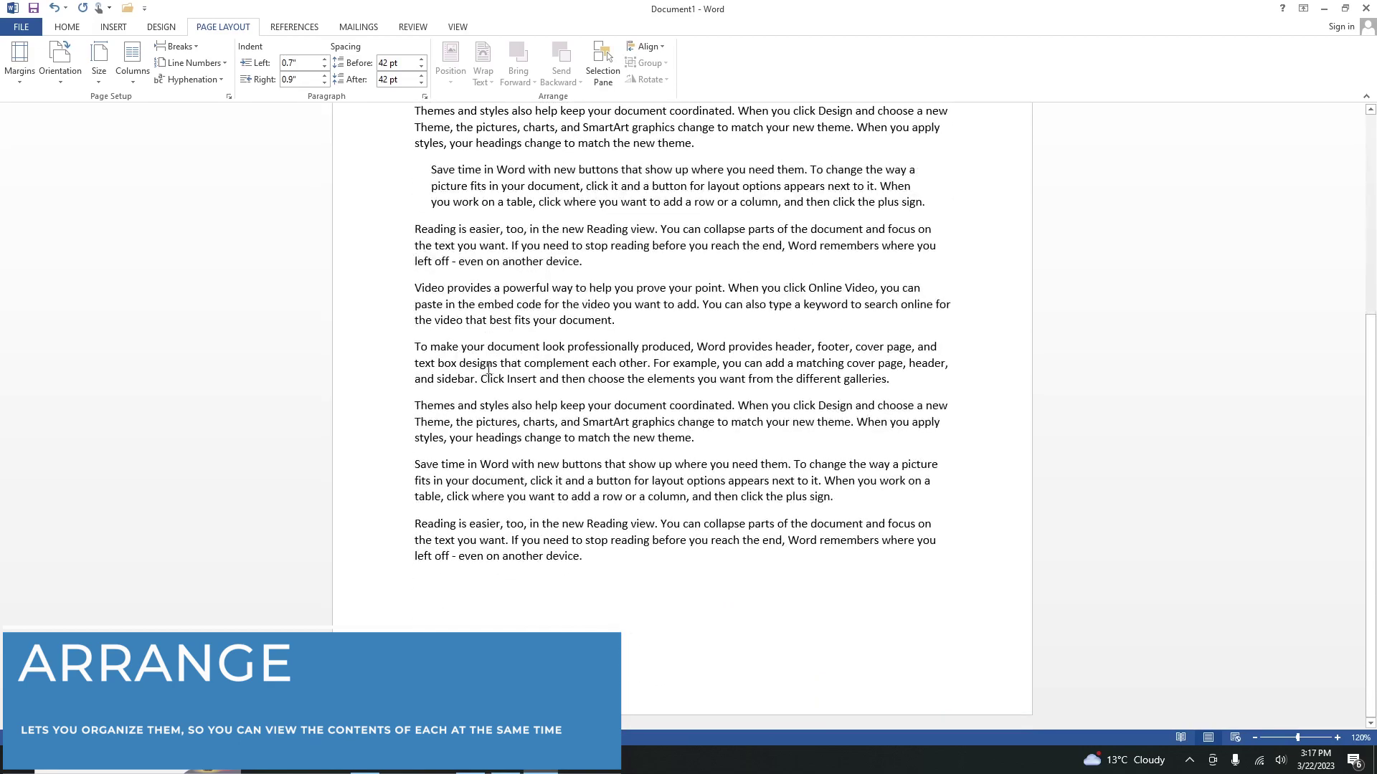
click(616, 561)
key(ctrl+Return)
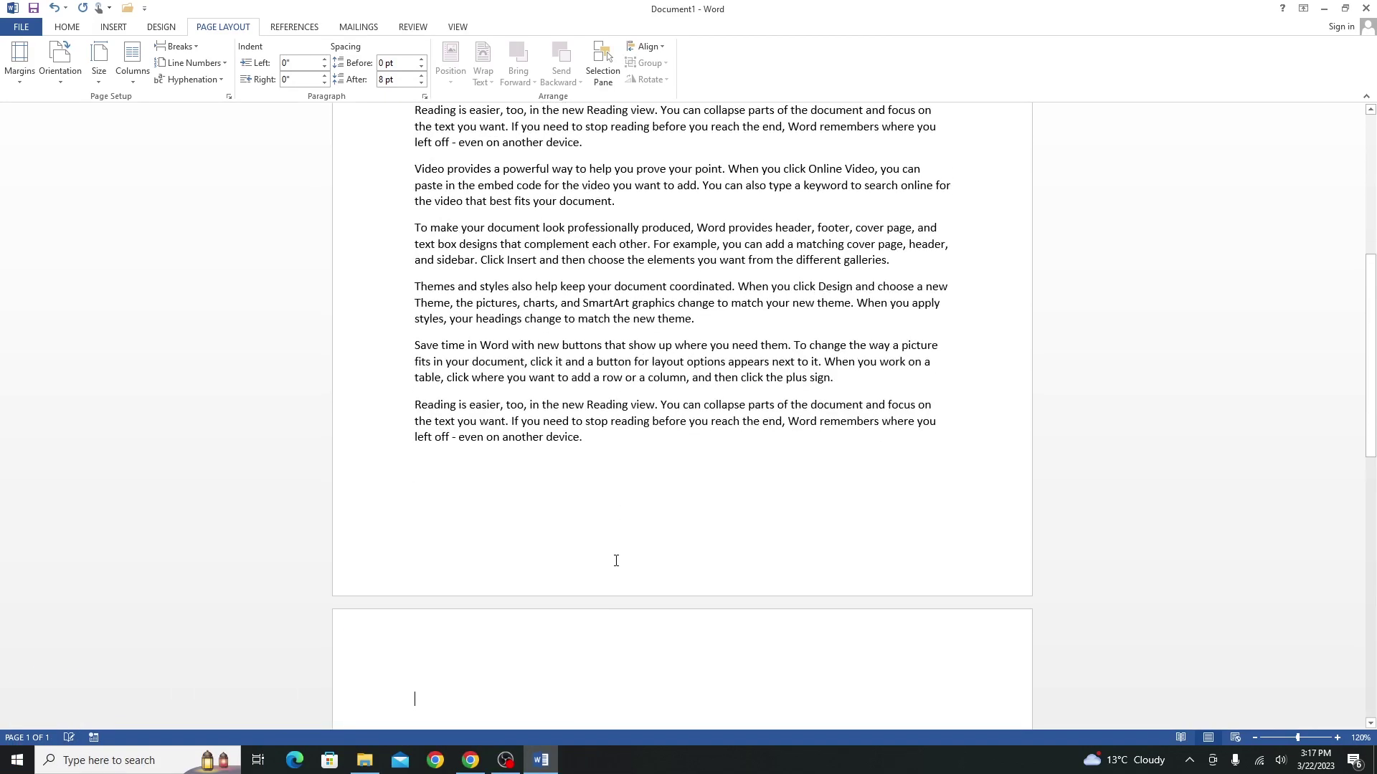
scroll(574, 530, down, 3)
scroll(537, 500, down, 3)
scroll(538, 500, down, 3)
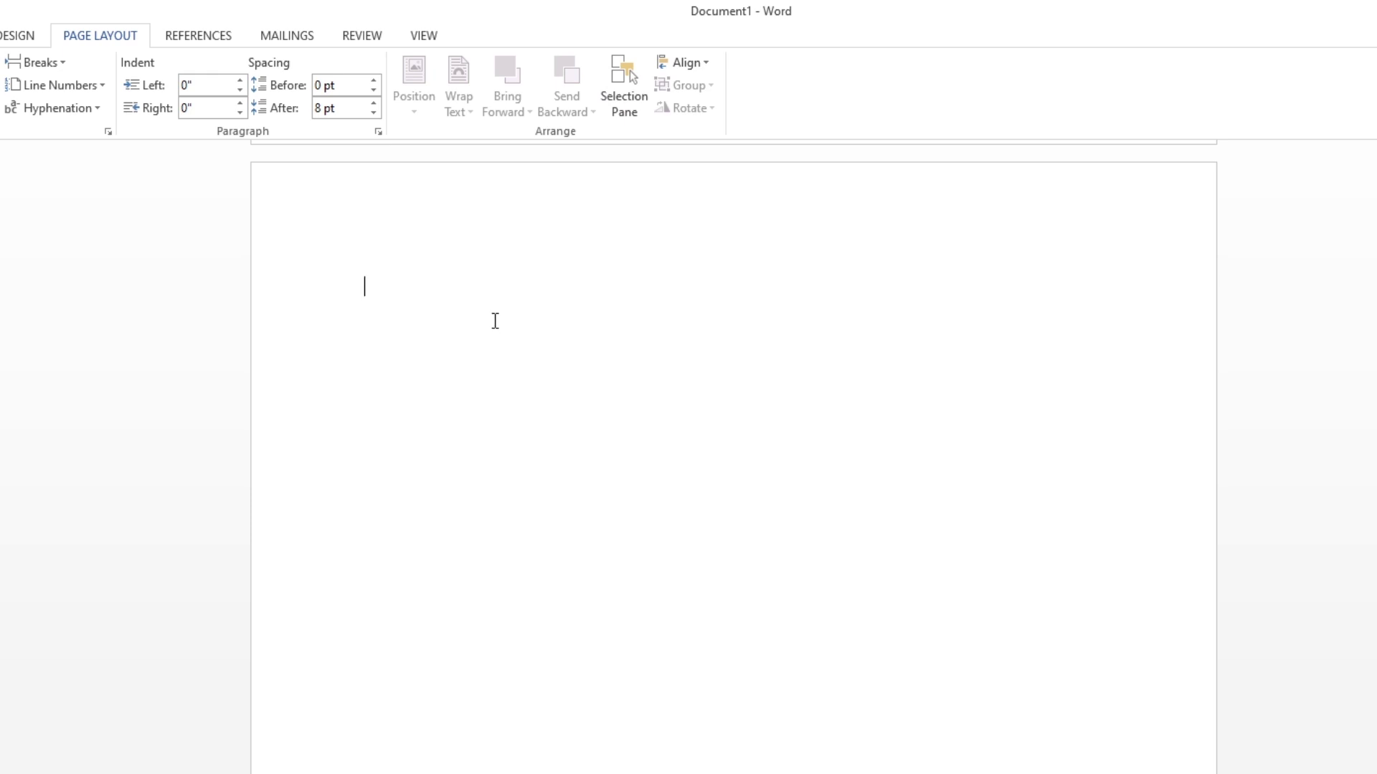
Step: Draw a blue rectangle, about 2.15" by 3.53", near the top of page 2
click(77, 30)
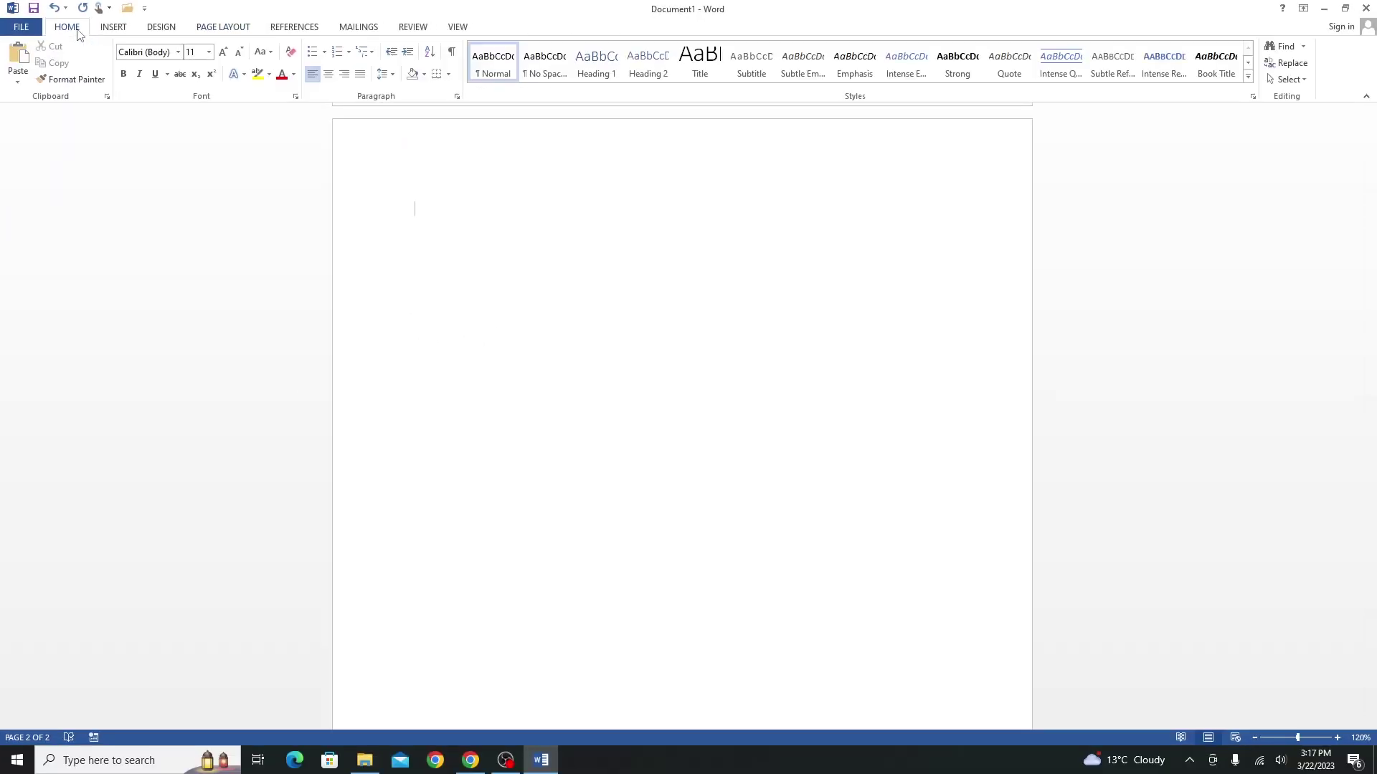
click(112, 27)
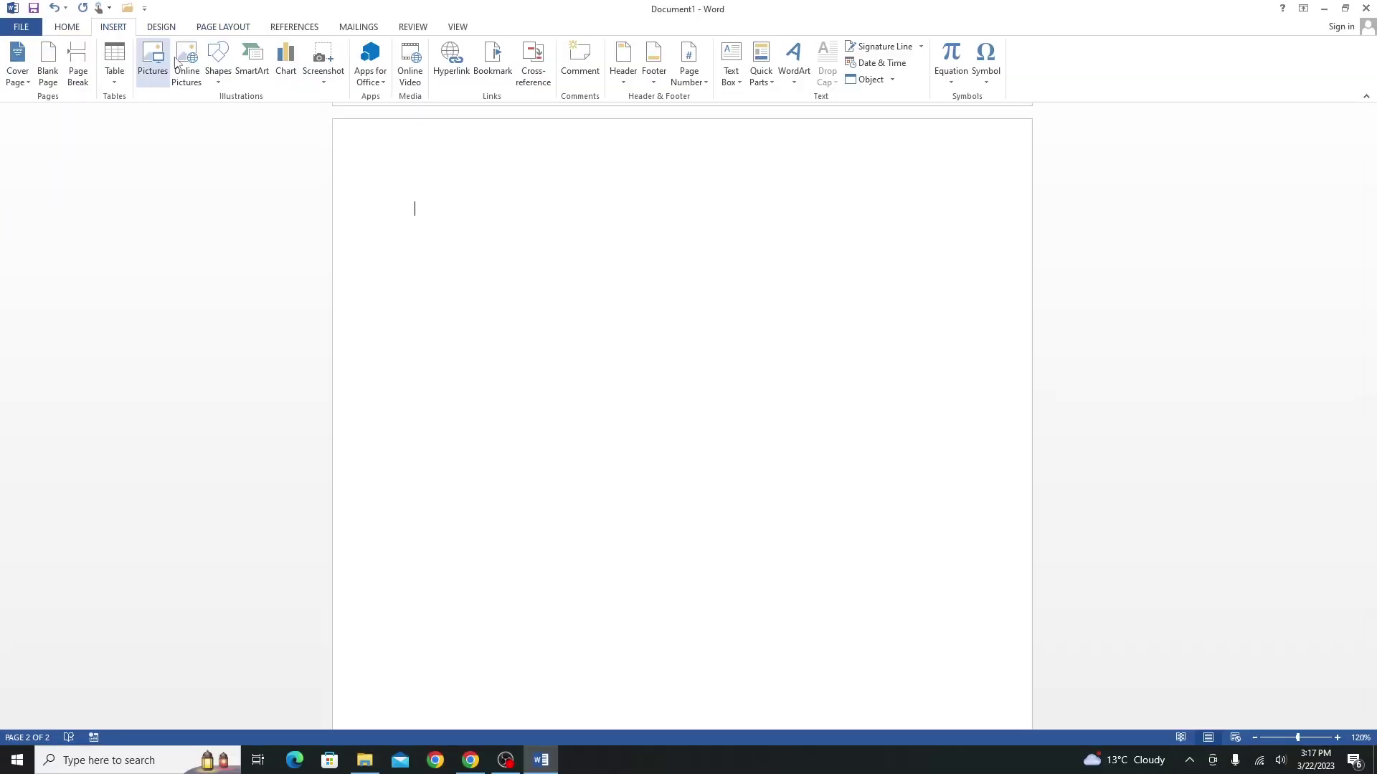
click(218, 61)
click(256, 113)
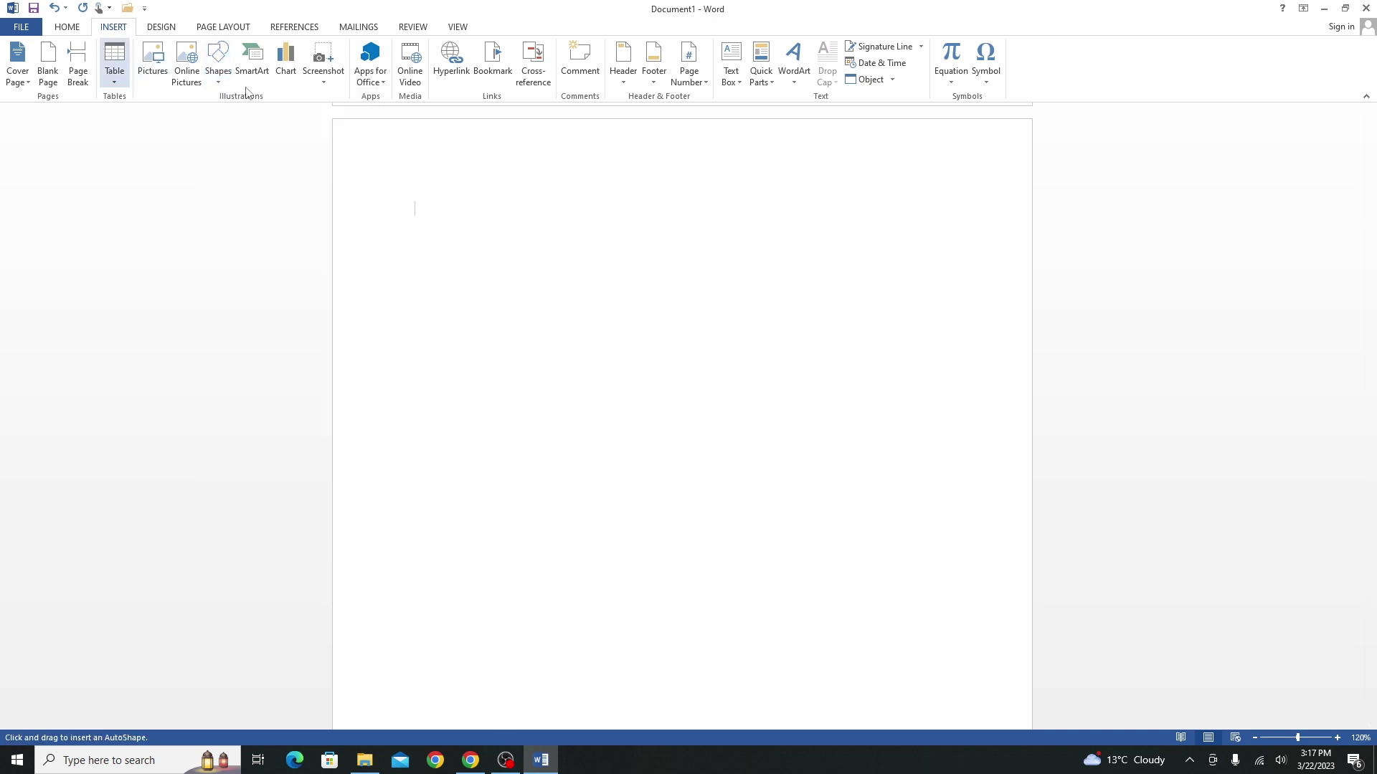
mouse_move(456, 227)
mouse_down()
mouse_move(621, 414)
mouse_move(749, 404)
mouse_up()
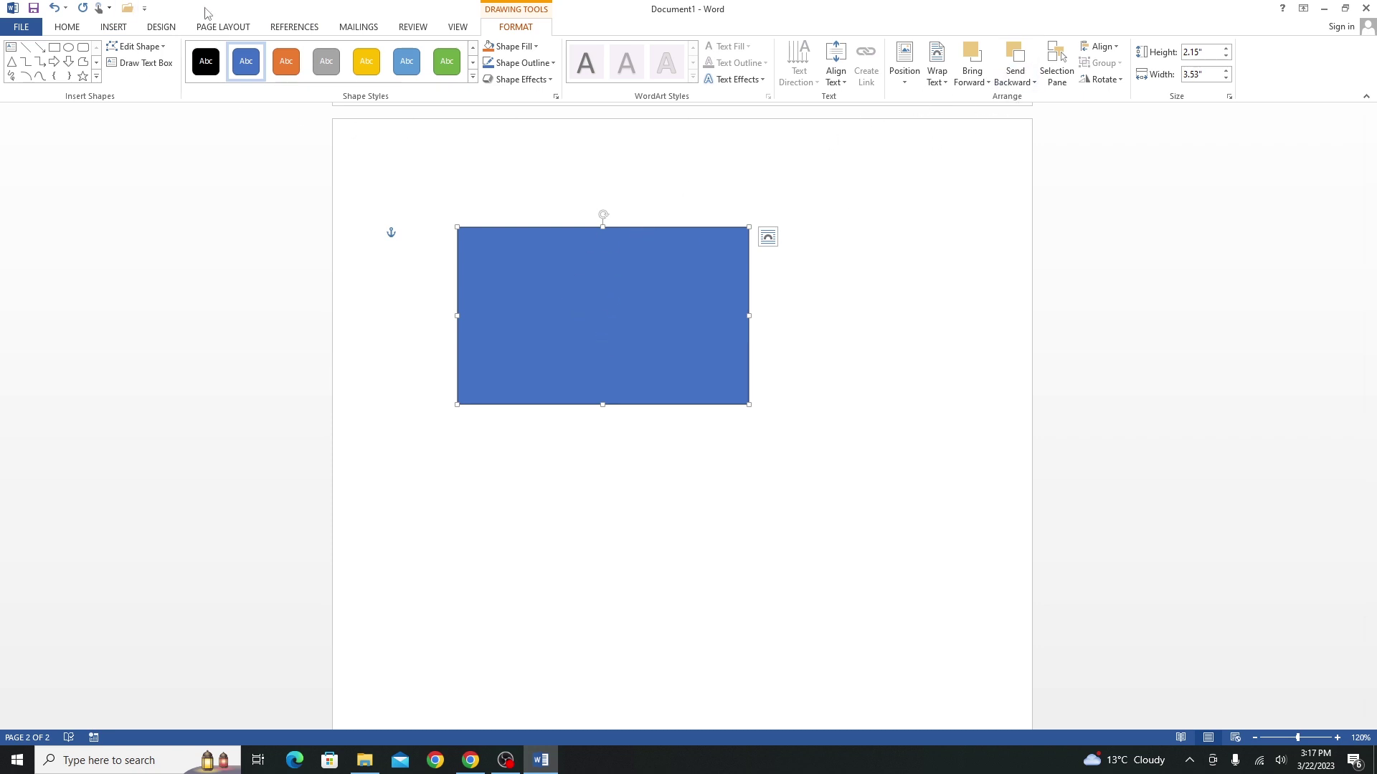
Step: Draw a square over the blue rectangle's lower-right corner and apply an orange shape style
click(228, 28)
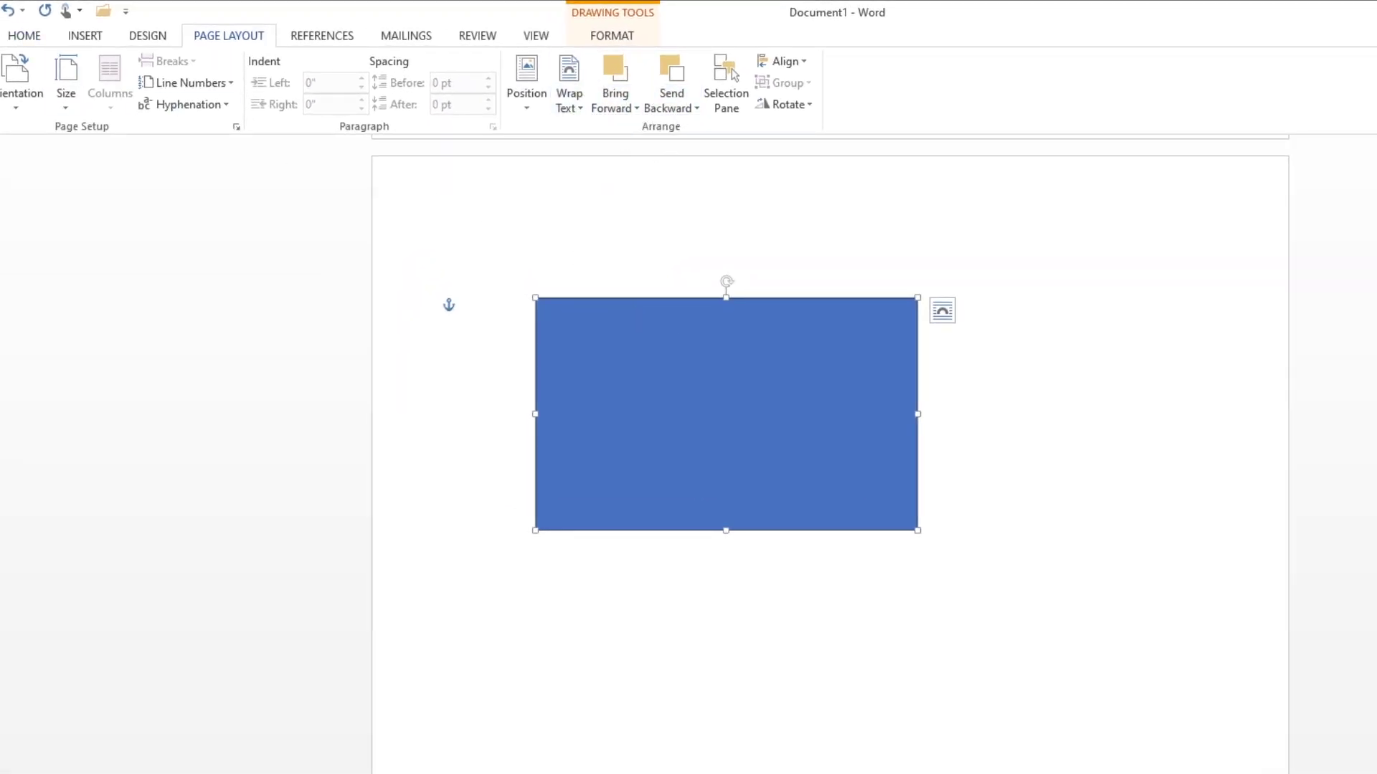
click(24, 36)
click(83, 36)
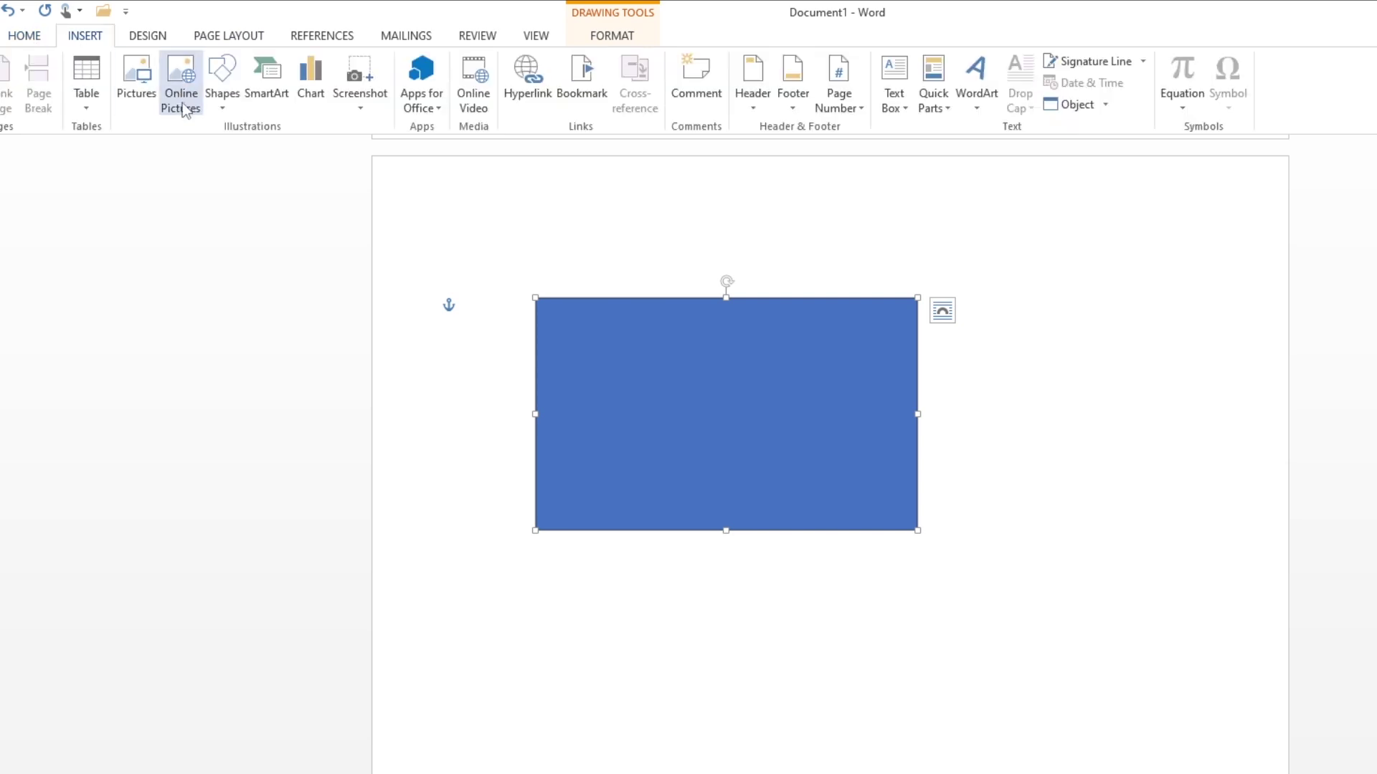
click(222, 79)
click(265, 148)
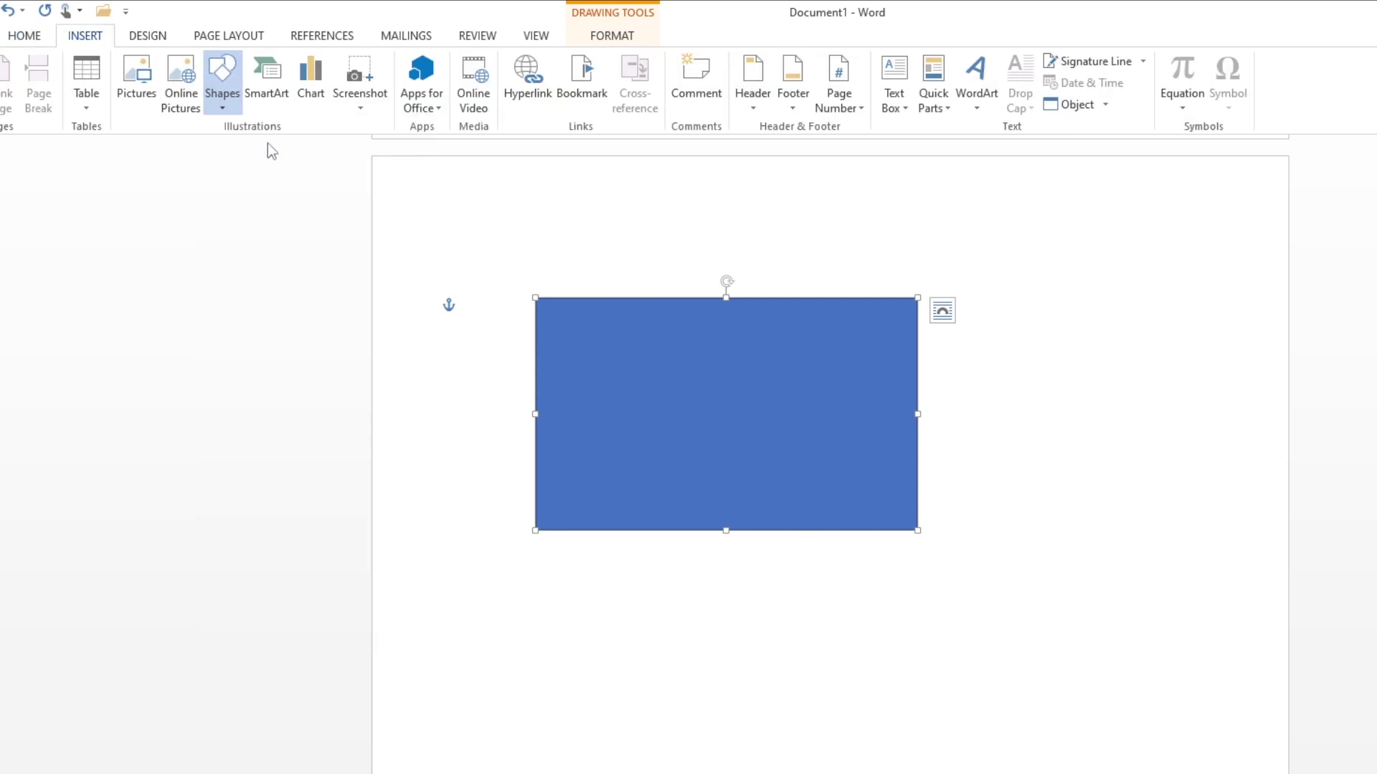
mouse_move(1067, 409)
mouse_down()
mouse_move(816, 606)
mouse_move(814, 640)
mouse_up()
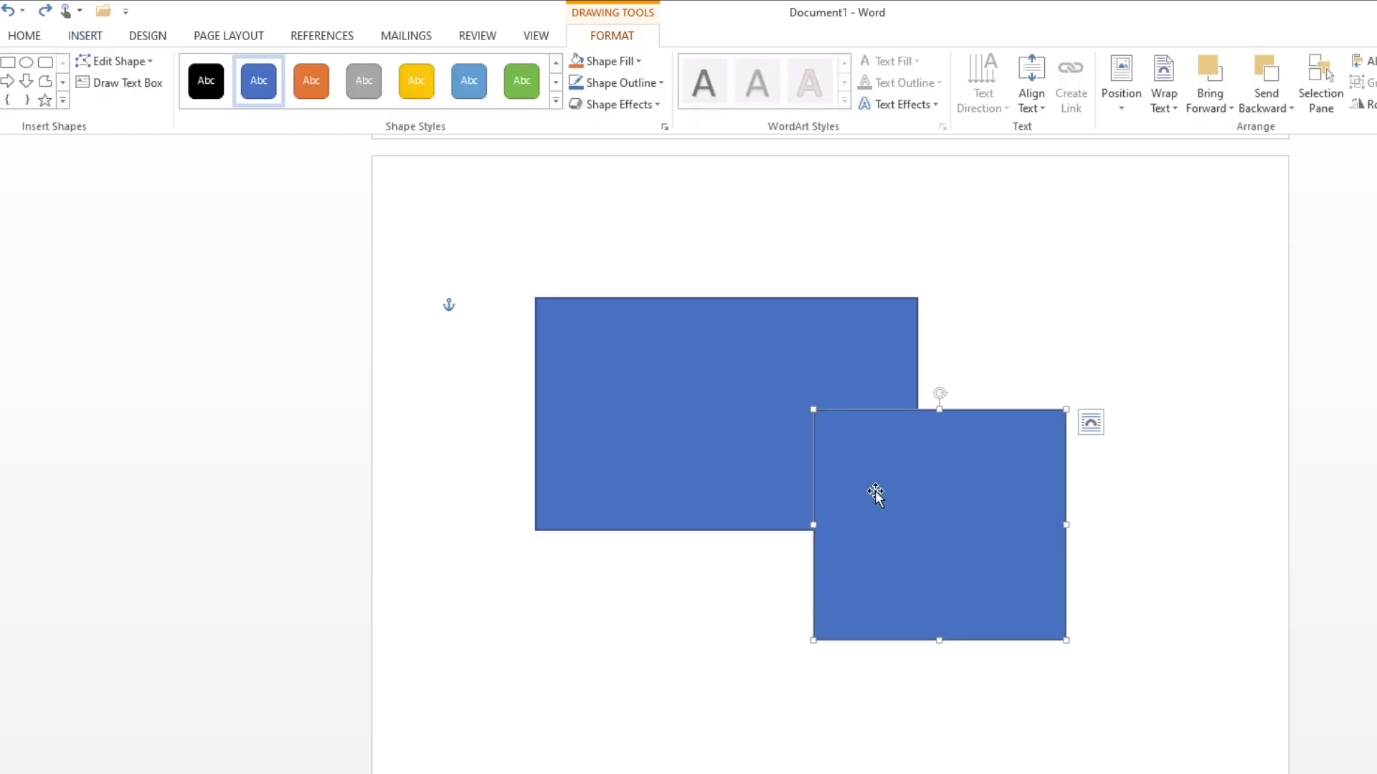
click(313, 78)
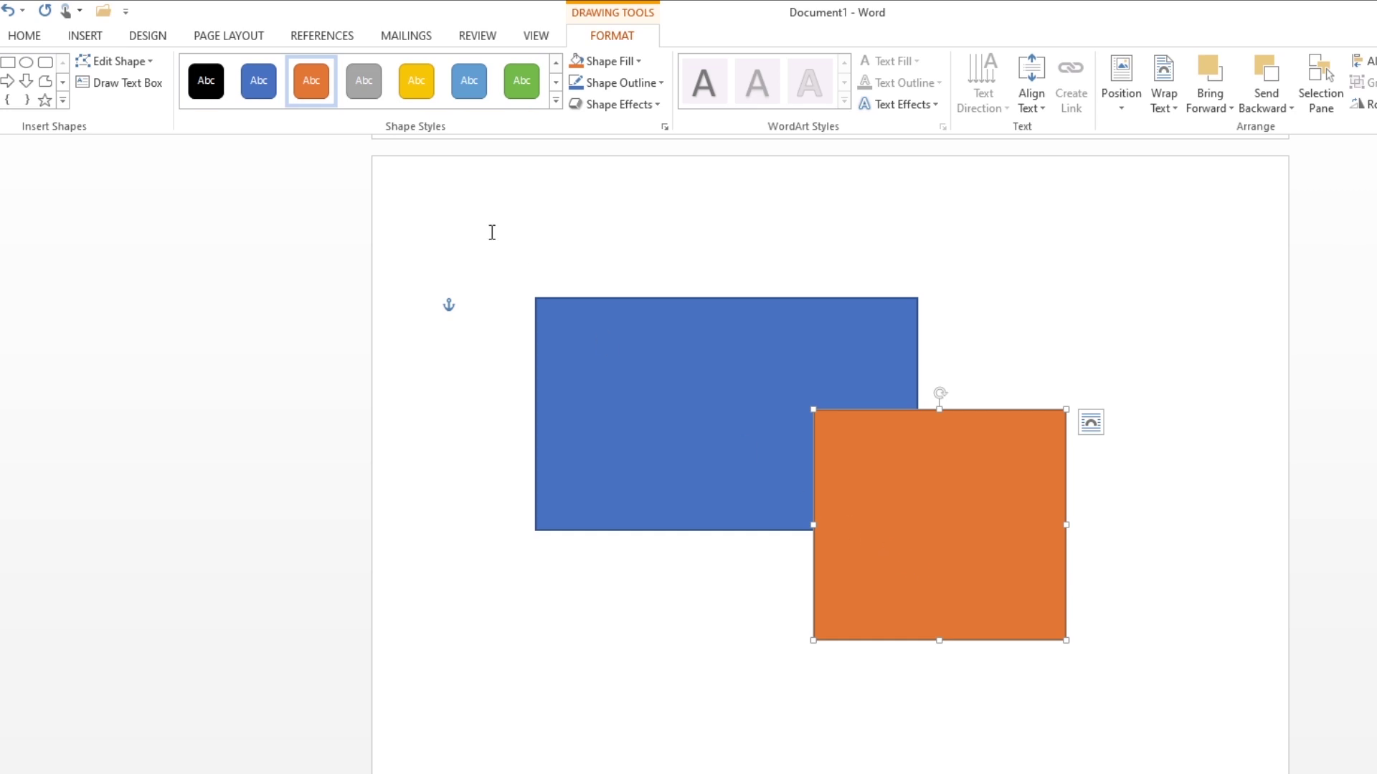
click(219, 35)
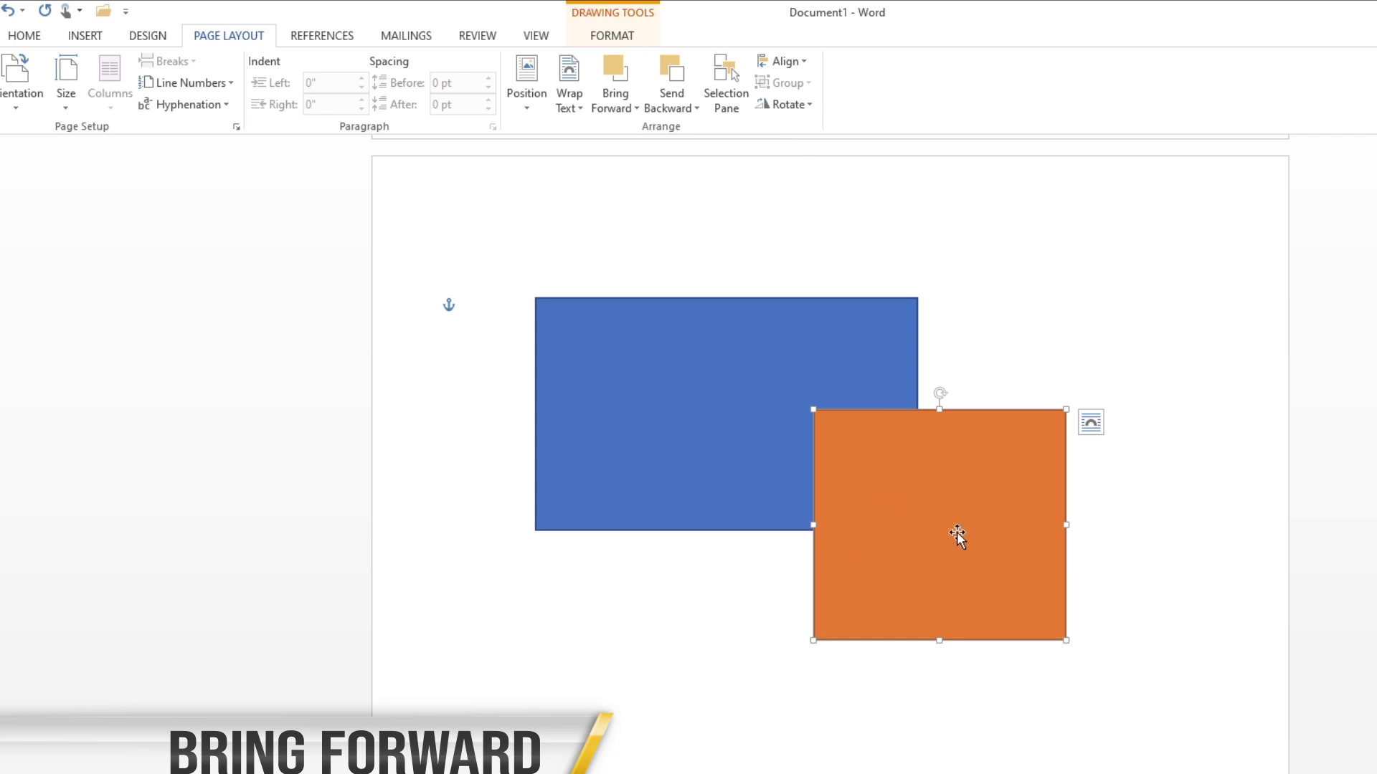
Step: Send the orange square backward, shift both shapes, then bring the orange square forward
click(677, 92)
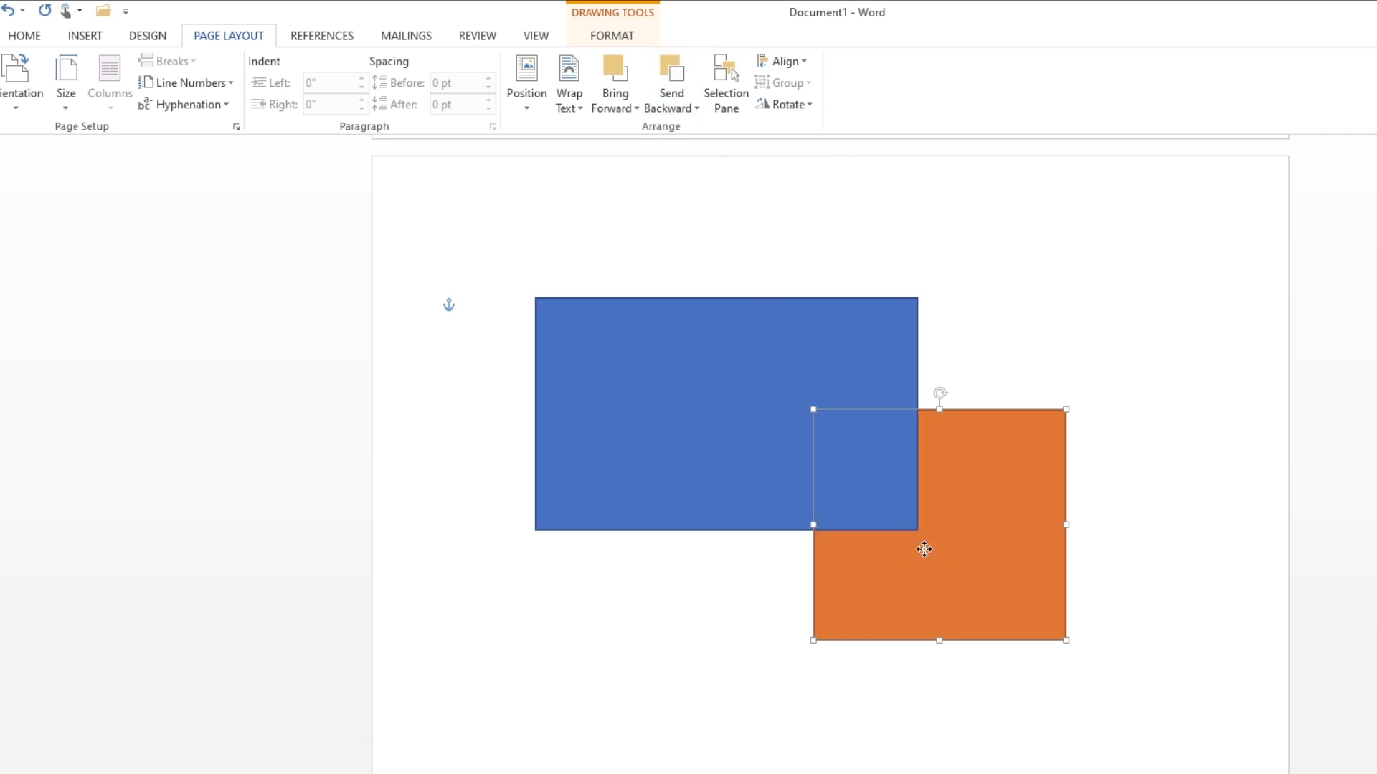
mouse_move(922, 547)
mouse_down()
mouse_move(807, 477)
mouse_move(947, 581)
mouse_up()
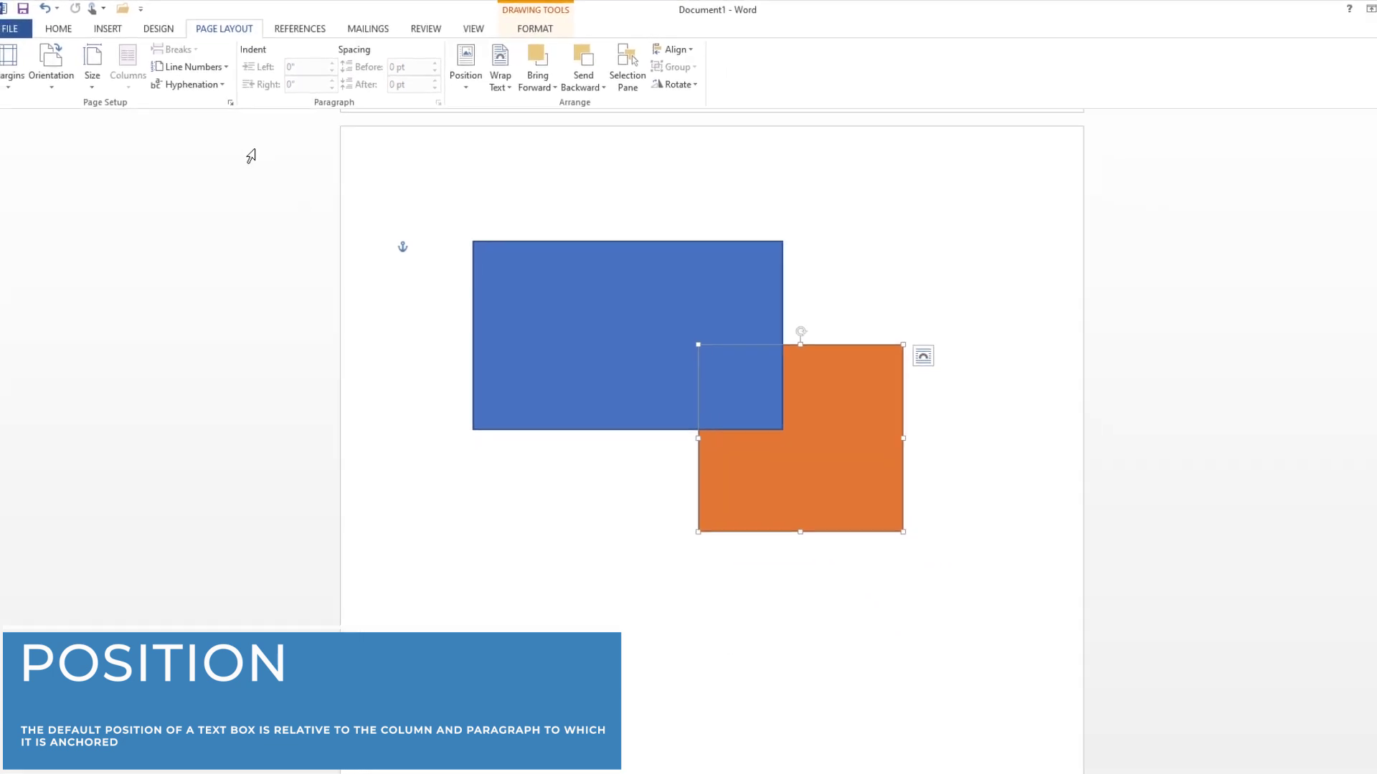
click(568, 365)
drag(568, 365, 606, 317)
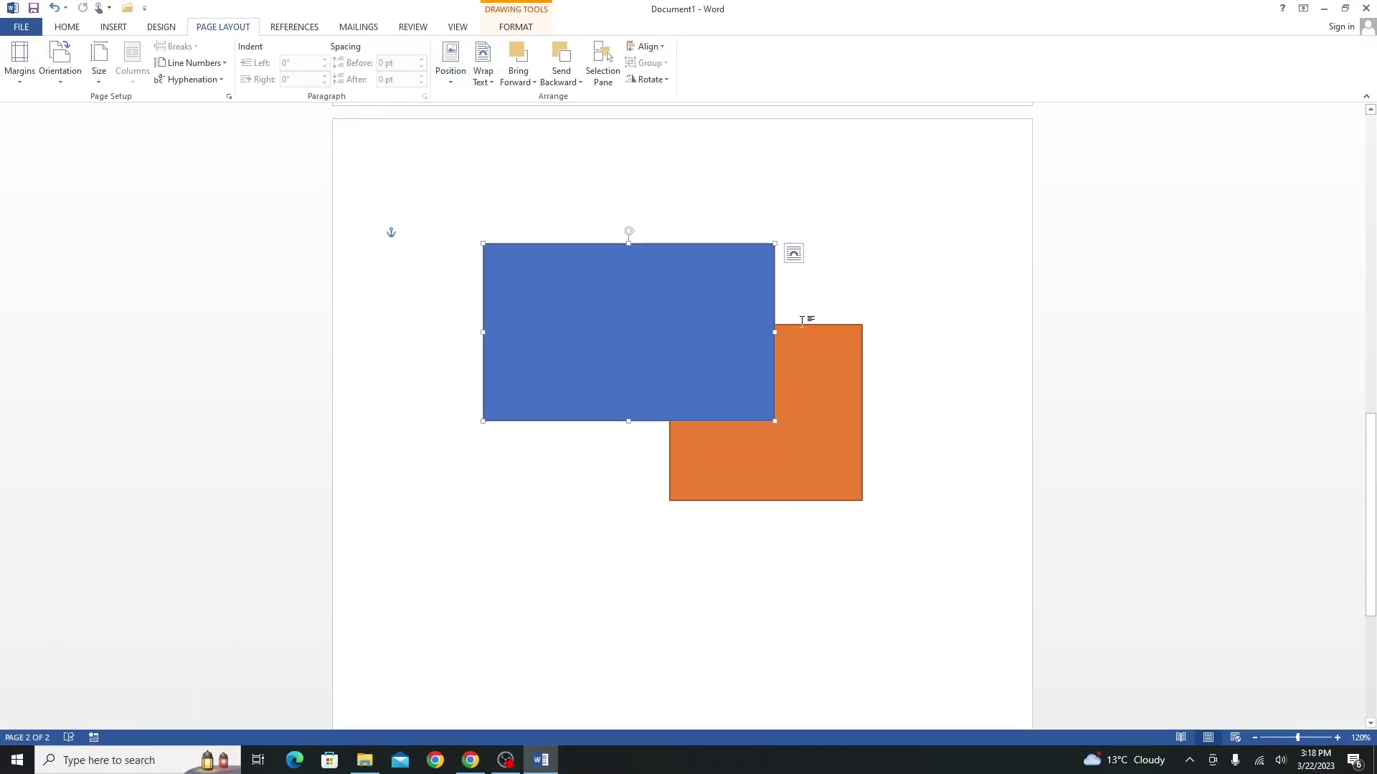
click(815, 379)
click(509, 57)
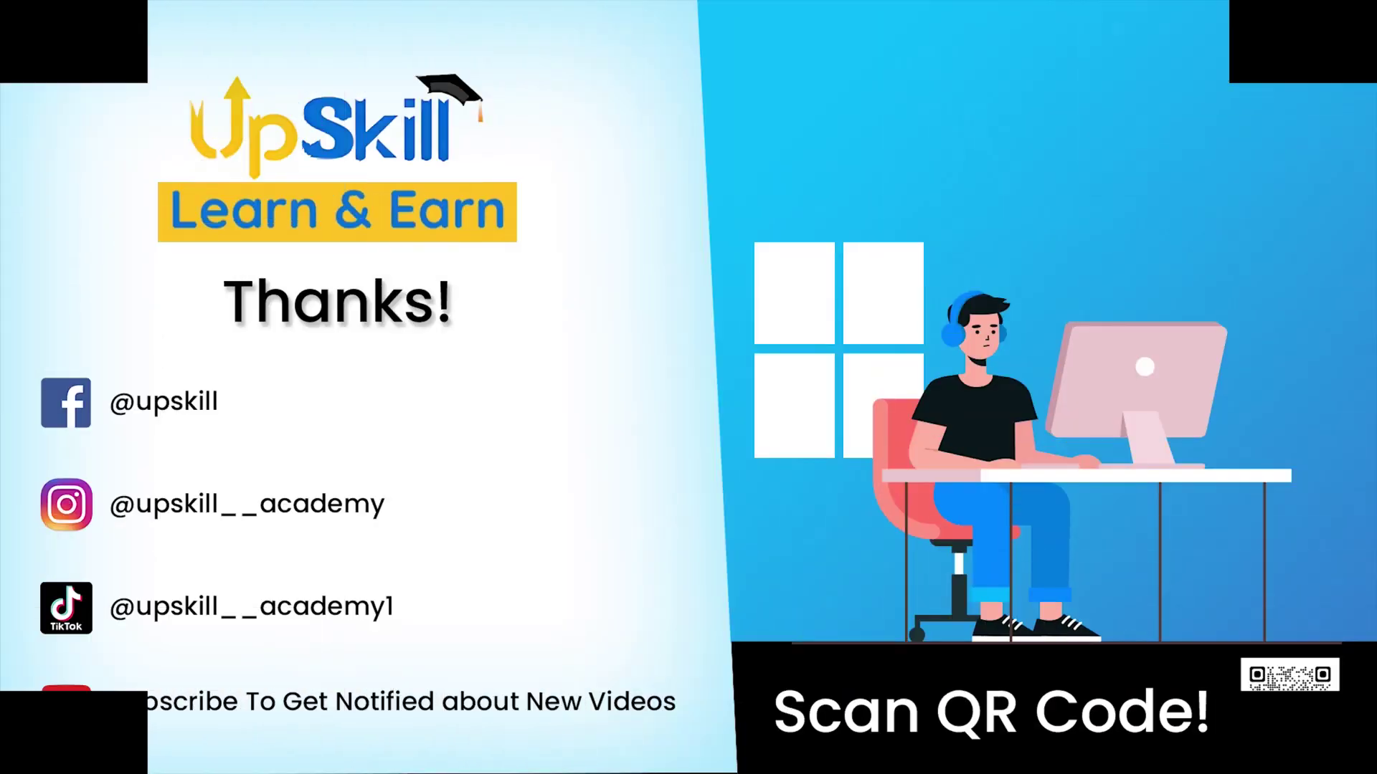